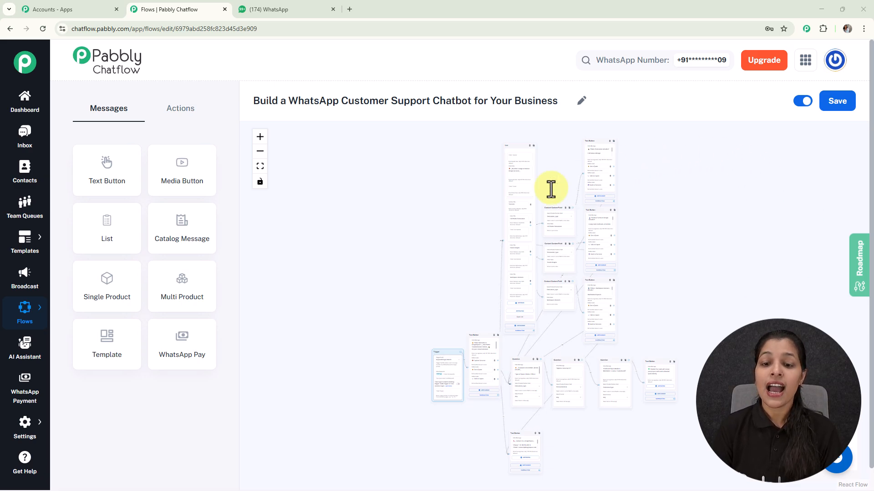
Examine the customer support chatbot flow up close, from its trigger and welcome message to the quote questions
{"action": "left_click", "coordinate": [258, 148]}
{"action": "left_click", "coordinate": [258, 142]}
{"action": "left_click", "coordinate": [259, 141]}
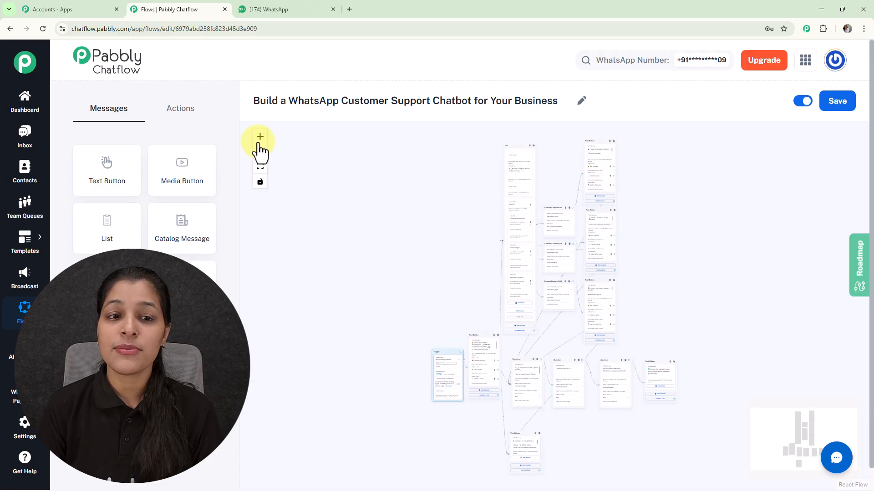
{"action": "left_click", "coordinate": [259, 142]}
{"action": "left_click", "coordinate": [258, 142]}
{"action": "left_click", "coordinate": [258, 142]}
{"action": "left_click_drag", "start_coordinate": [332, 273], "coordinate": [306, 173]}
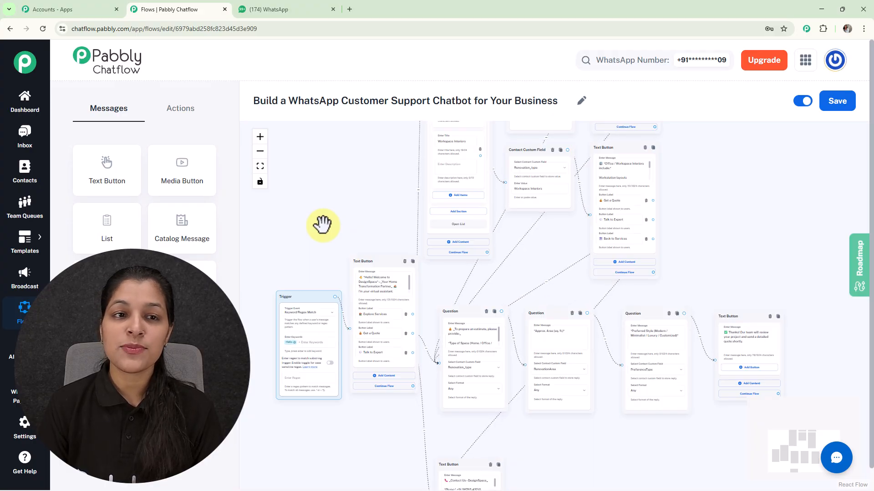
Switch to WhatsApp and send the message "Hello" in the My Test Number chat
{"action": "left_click", "coordinate": [268, 9]}
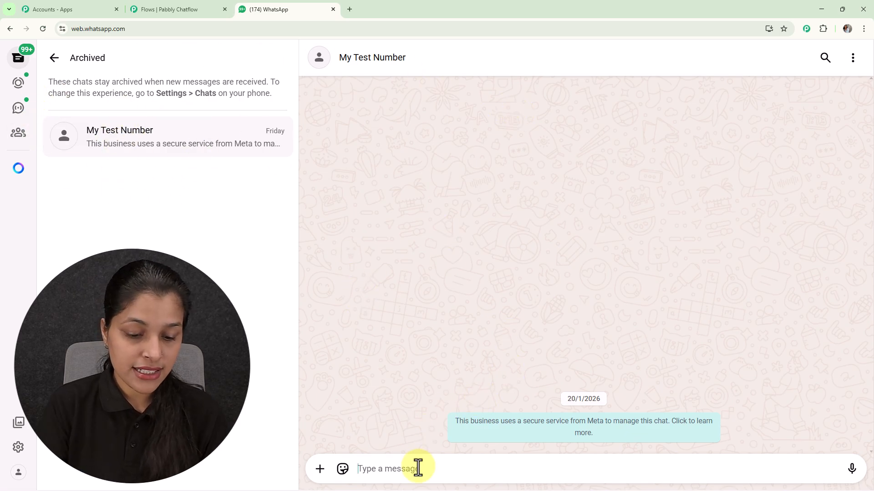
{"action": "type", "text": "H"}
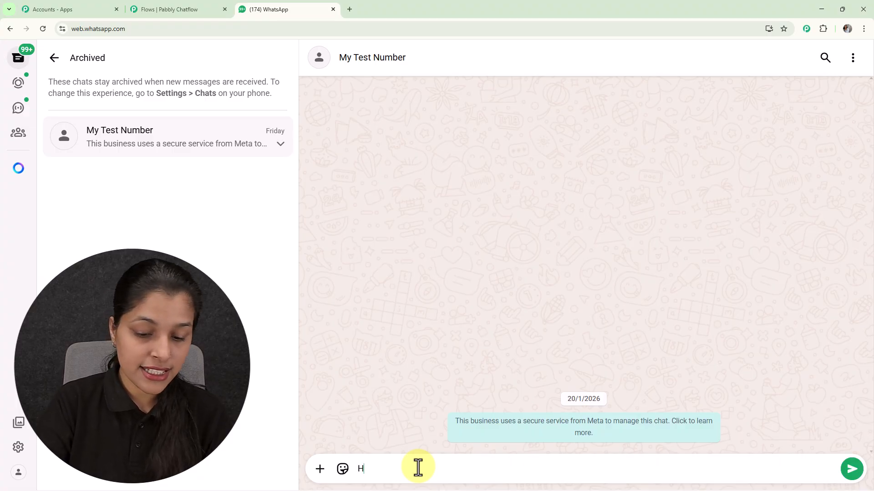
{"action": "type", "text": "ek"}
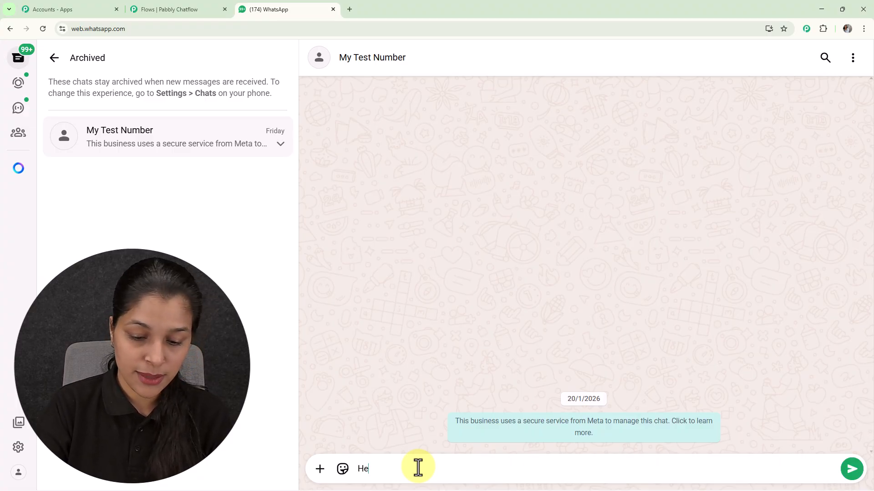
{"action": "key", "text": "BackSpace"}
{"action": "type", "text": "llo"}
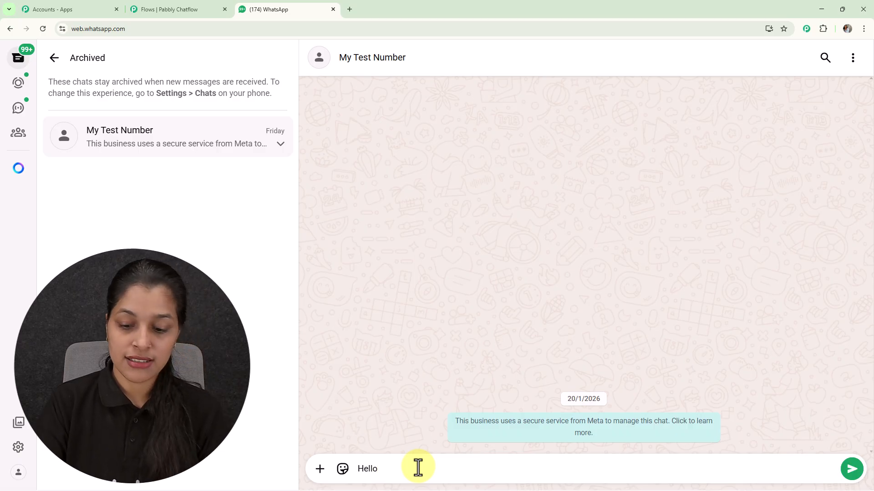
{"action": "key", "text": "Return"}
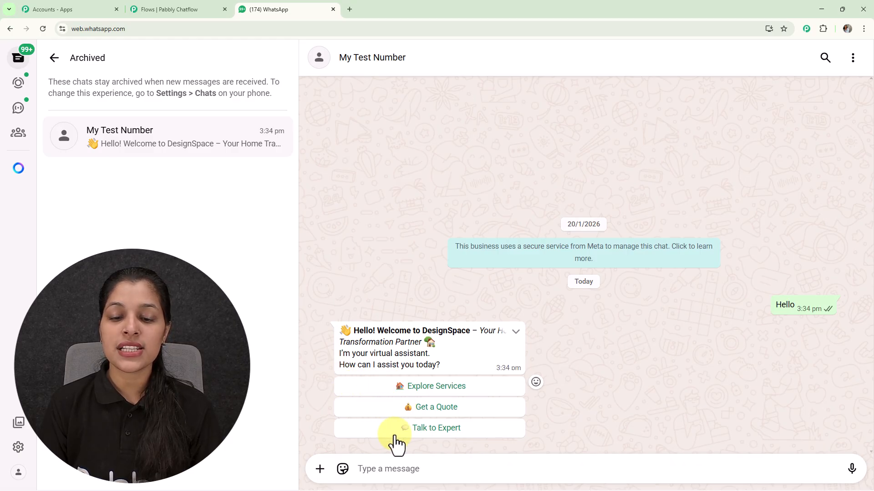
Reply to the chatbot with Explore Services and send Full Home Renovation from its list of services
{"action": "left_click", "coordinate": [401, 388]}
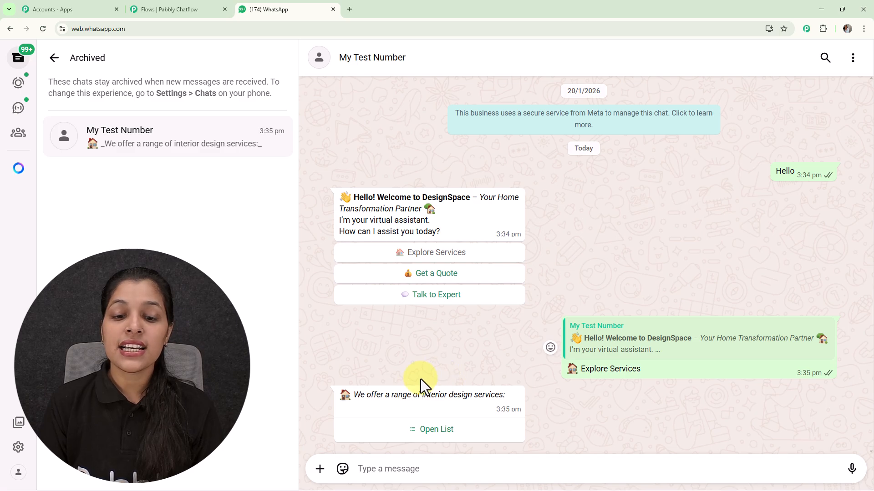
{"action": "left_click", "coordinate": [431, 430]}
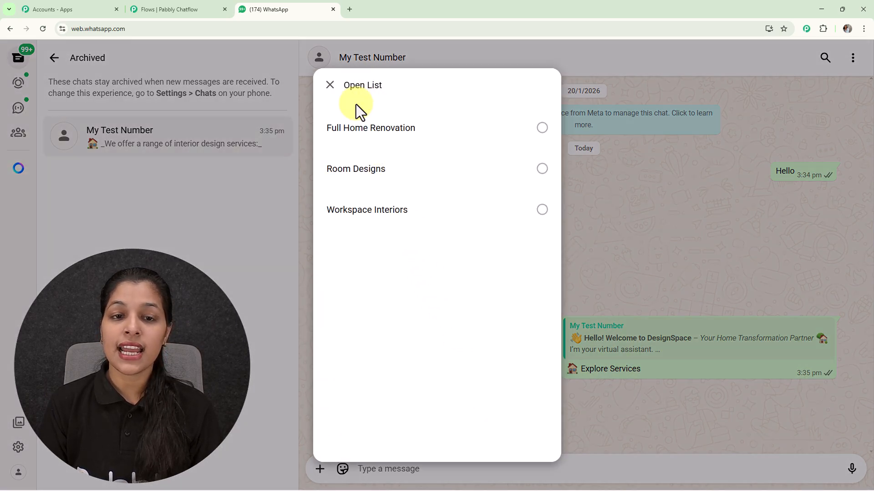
{"action": "left_click", "coordinate": [328, 139]}
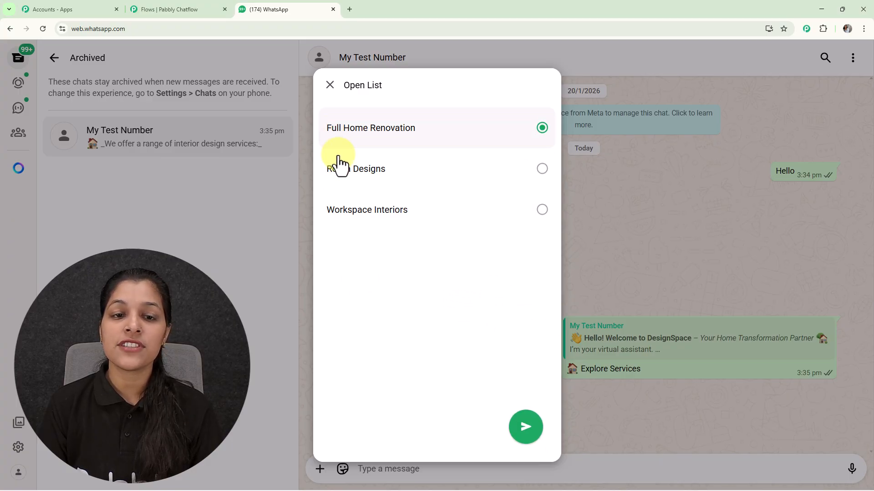
{"action": "left_click", "coordinate": [525, 428]}
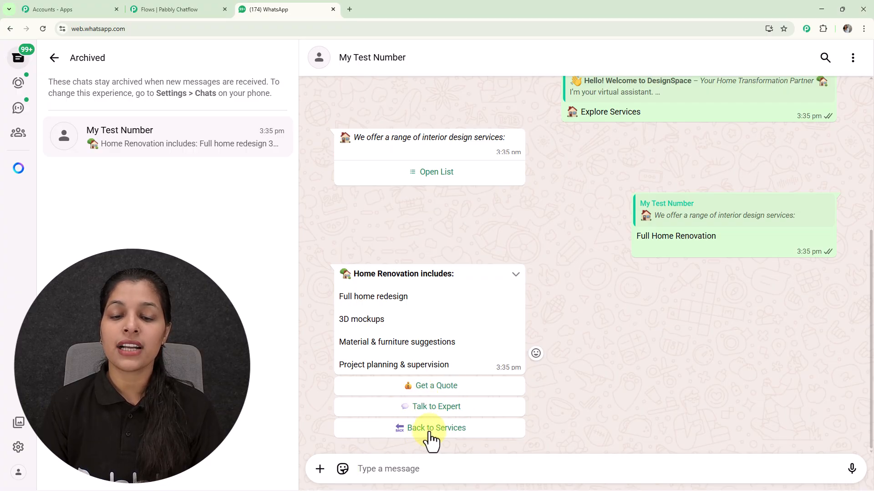
Request a quote from the Home Renovation message and answer Home as the type of space and 1000sq as the area
{"action": "left_click", "coordinate": [425, 387]}
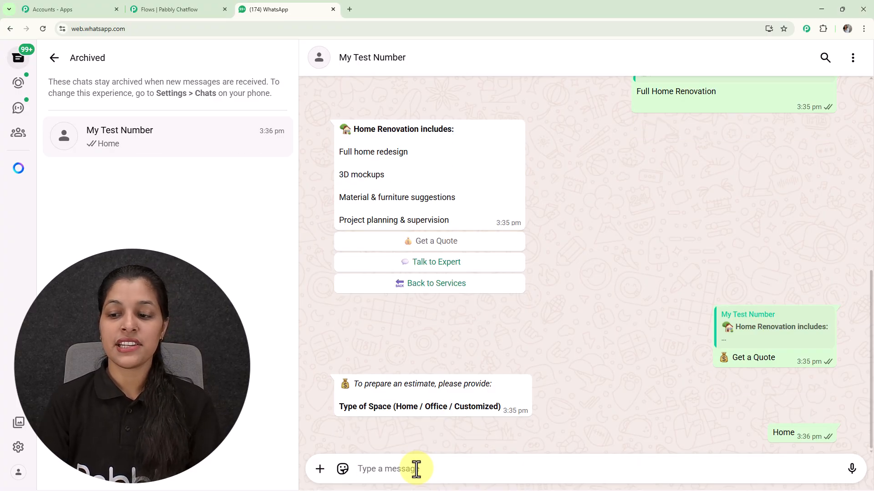
{"action": "type", "text": "1"}
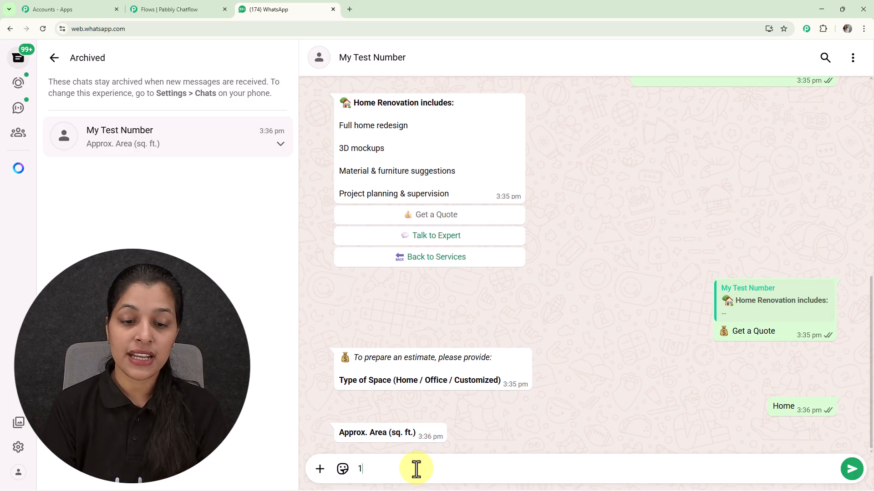
{"action": "type", "text": "000sq"}
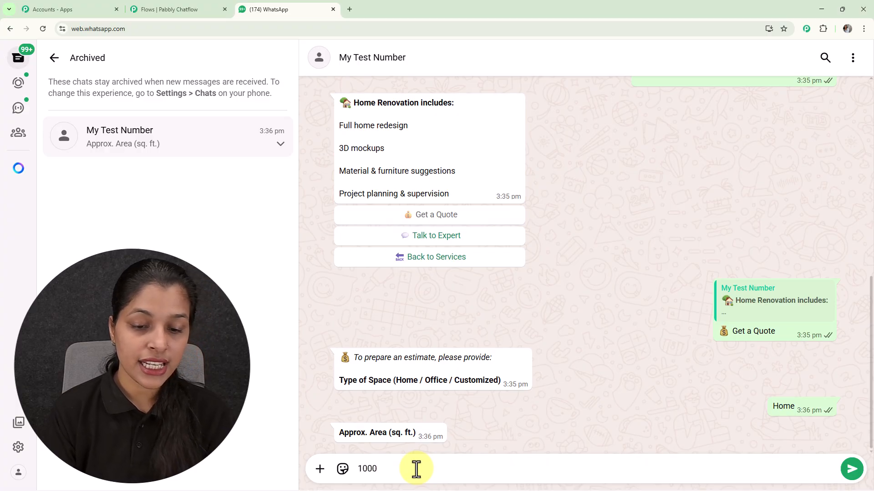
{"action": "key", "text": "Return"}
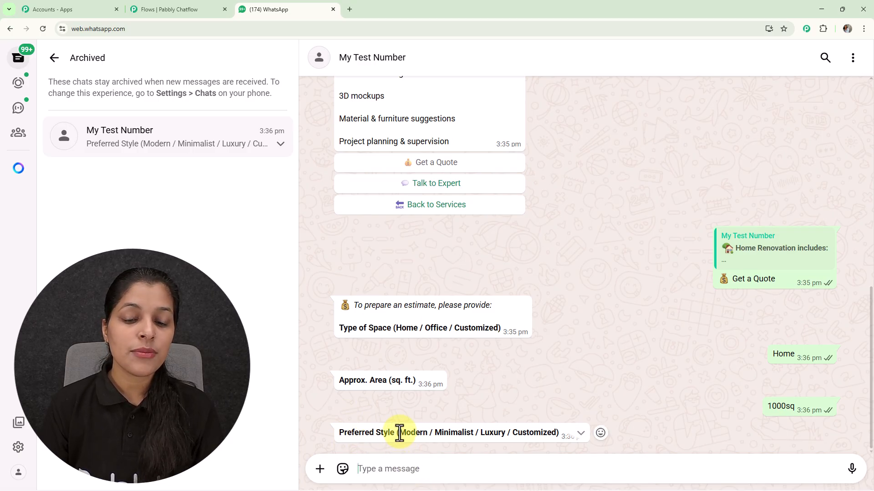
Answer the chatbot's preferred style question with "Modern"
{"action": "left_click_drag", "start_coordinate": [401, 434], "coordinate": [429, 434]}
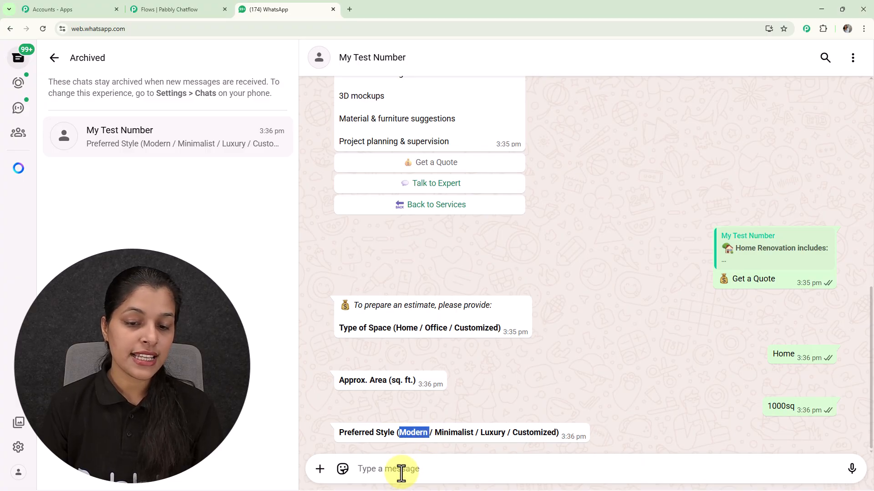
{"action": "left_click", "coordinate": [387, 469]}
{"action": "type", "text": "Modern"}
{"action": "key", "text": "Return"}
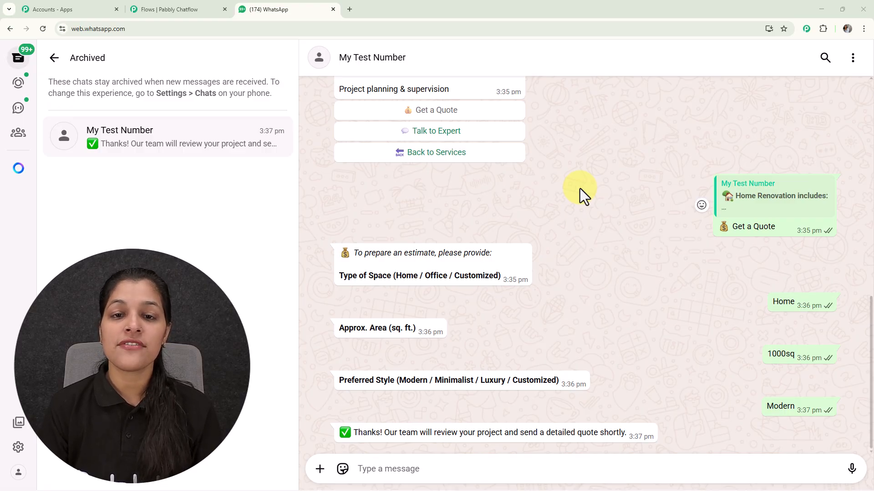
Choose the Talk to Expert reply in the chatbot's original welcome message
{"action": "scroll", "coordinate": [579, 188], "scroll_direction": "up", "scroll_amount": 4}
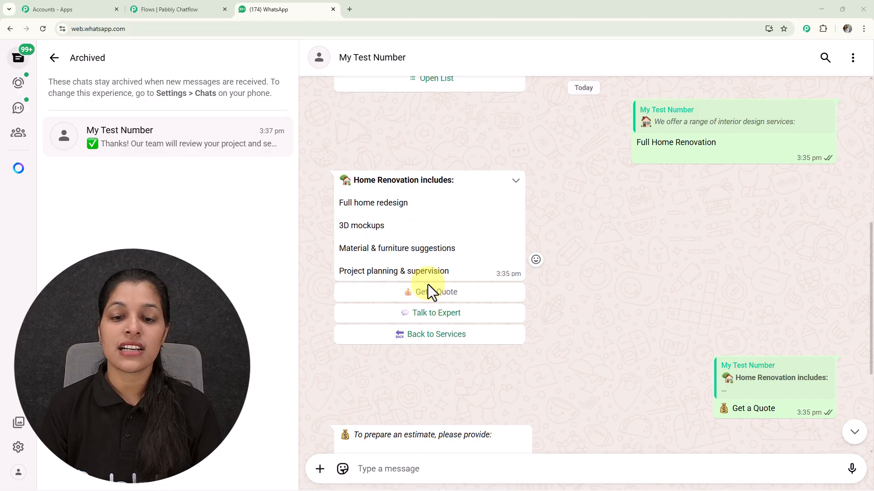
{"action": "scroll", "coordinate": [428, 285], "scroll_direction": "up", "scroll_amount": 7}
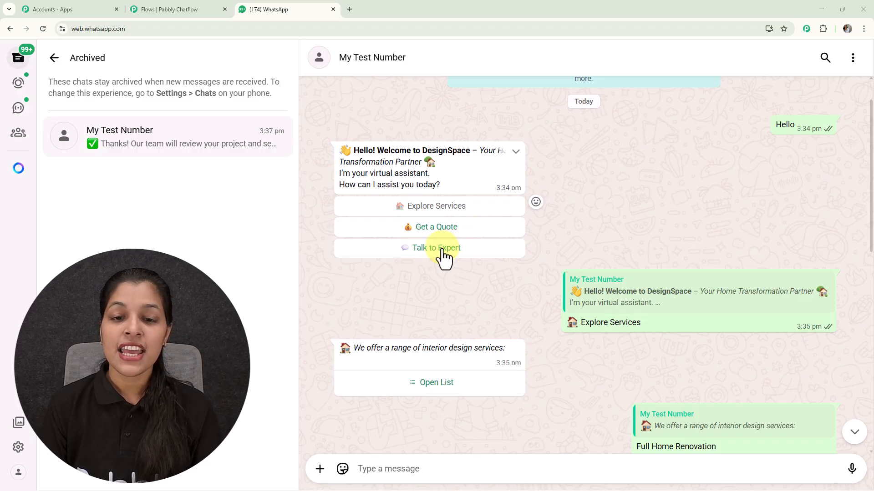
{"action": "left_click", "coordinate": [442, 248]}
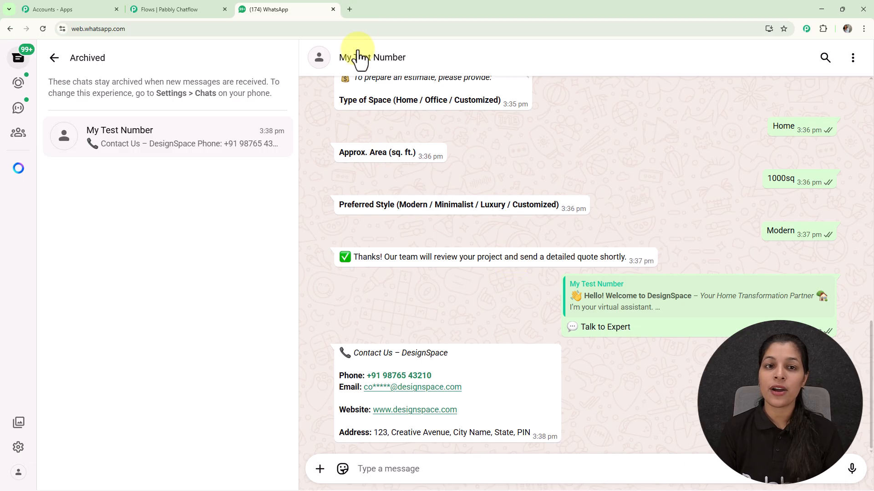
Sign in from pabbly.com/chatflow in a new browser tab and access the Pabbly Chatflow application
{"action": "left_click", "coordinate": [349, 9]}
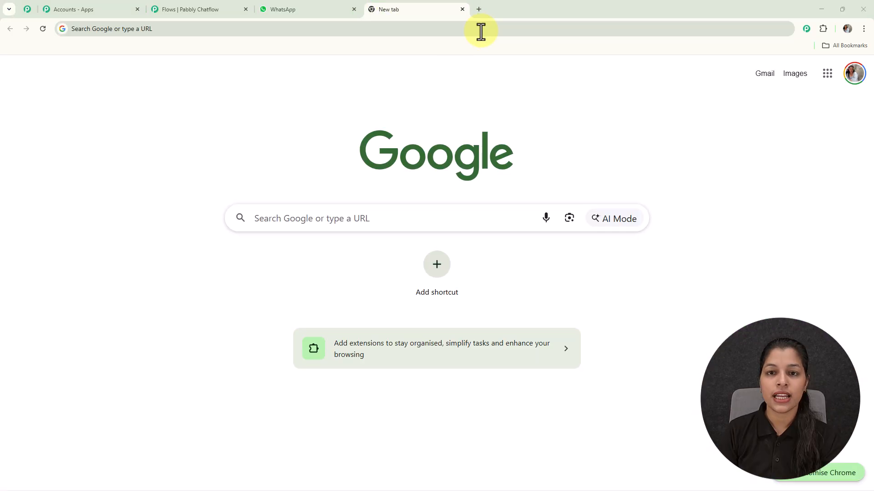
{"action": "left_click", "coordinate": [480, 29]}
{"action": "type", "text": "pabbly.com/chatflow"}
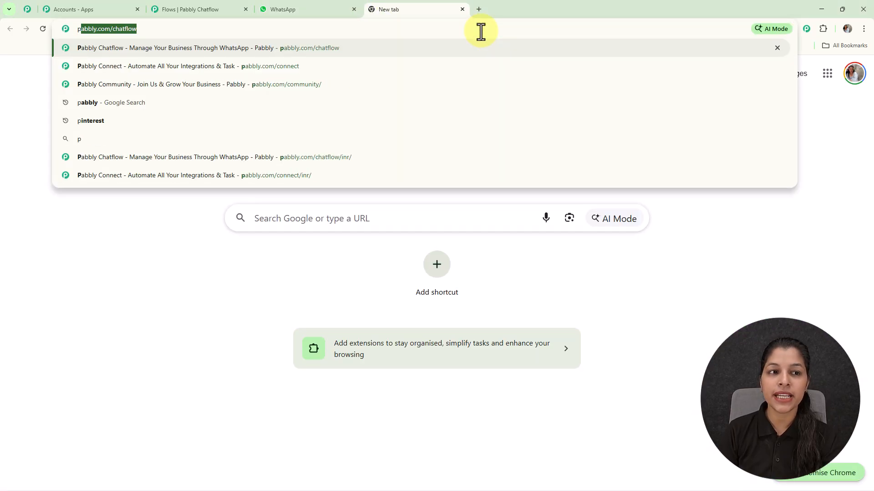
{"action": "key", "text": "Return"}
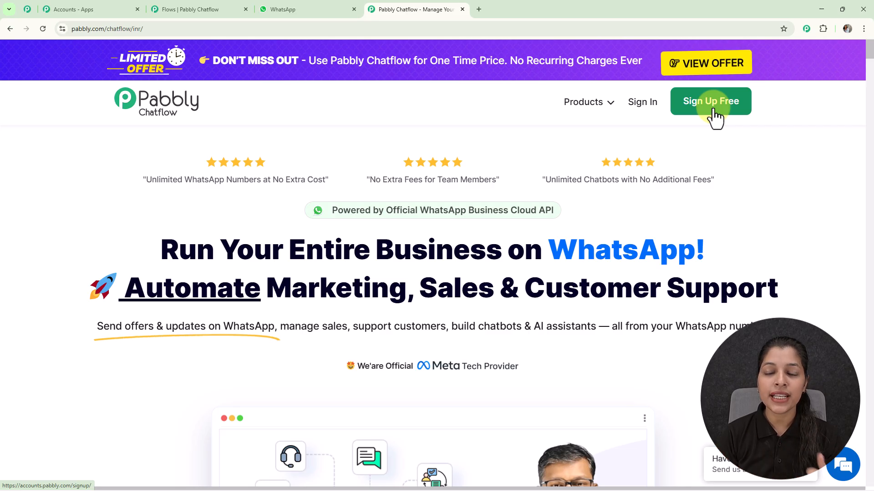
{"action": "left_click", "coordinate": [643, 105]}
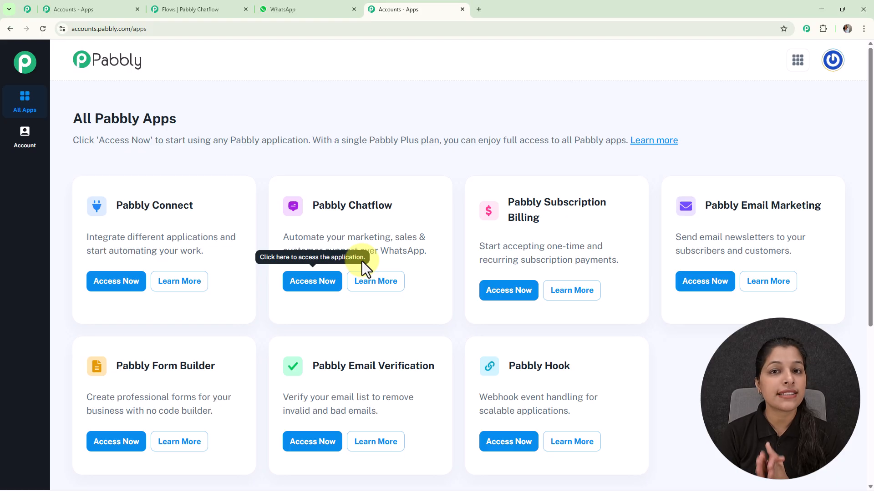
{"action": "left_click", "coordinate": [321, 291]}
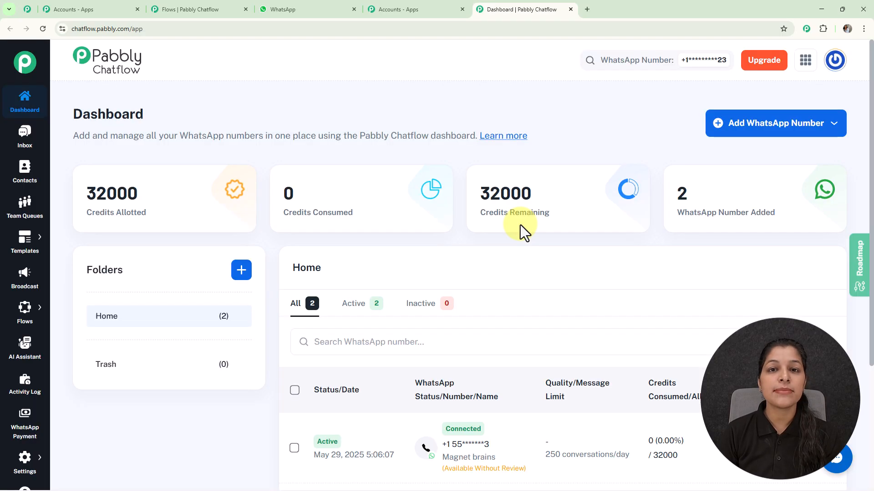
Review the WhatsApp numbers on the dashboard and the connection options for adding another number
{"action": "scroll", "coordinate": [520, 225], "scroll_direction": "down", "scroll_amount": 3}
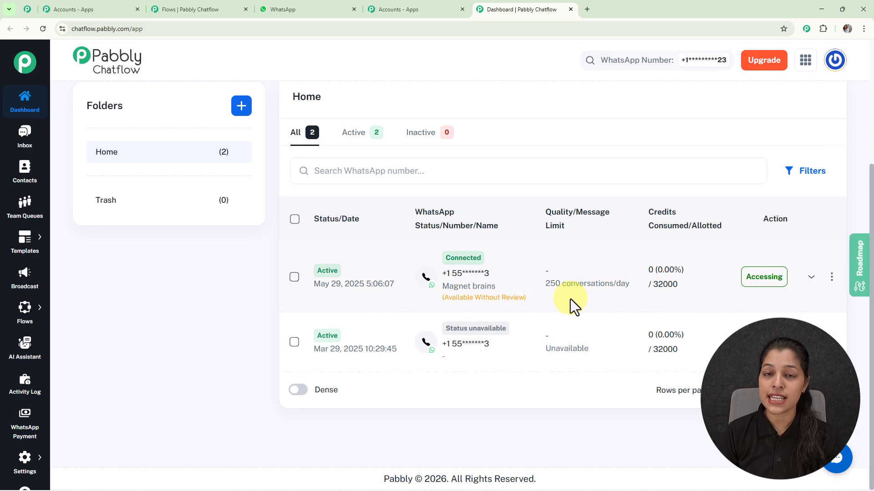
{"action": "scroll", "coordinate": [569, 299], "scroll_direction": "up", "scroll_amount": 3}
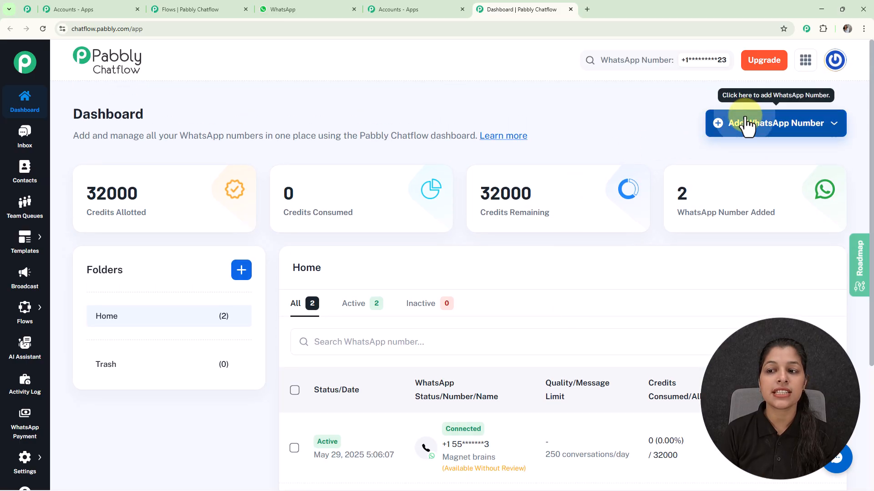
{"action": "left_click", "coordinate": [746, 124]}
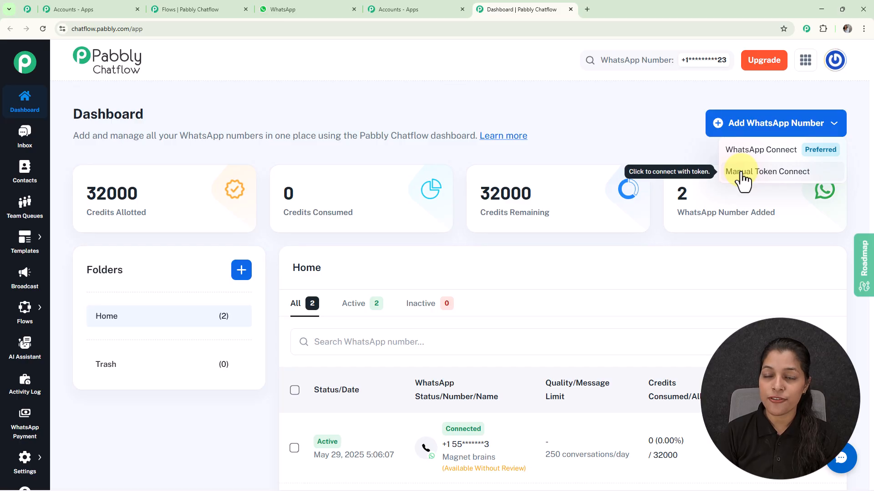
{"action": "left_click", "coordinate": [637, 132]}
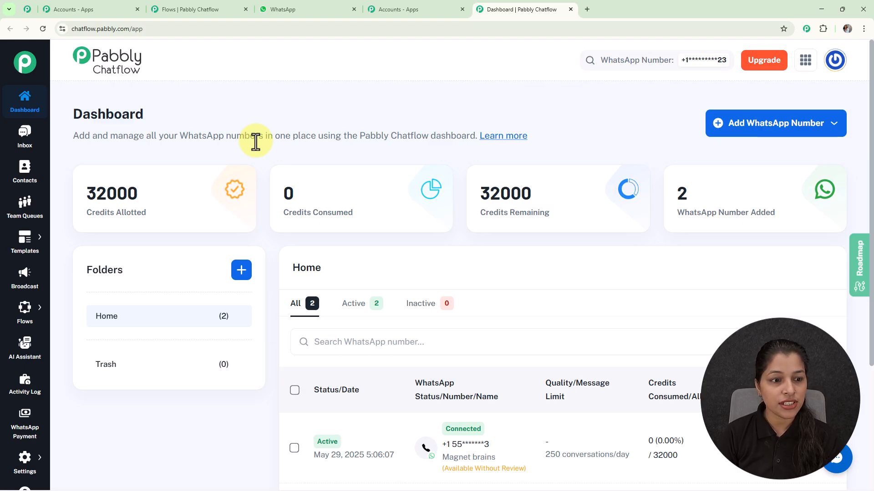
Go to the Flow Builder, look over the existing flows and add a new flow
{"action": "mouse_move", "coordinate": [30, 305]}
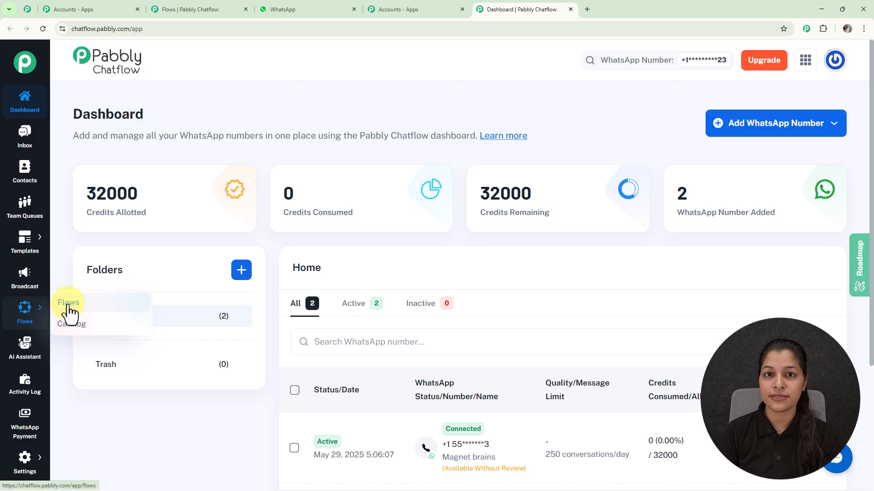
{"action": "left_click", "coordinate": [68, 308]}
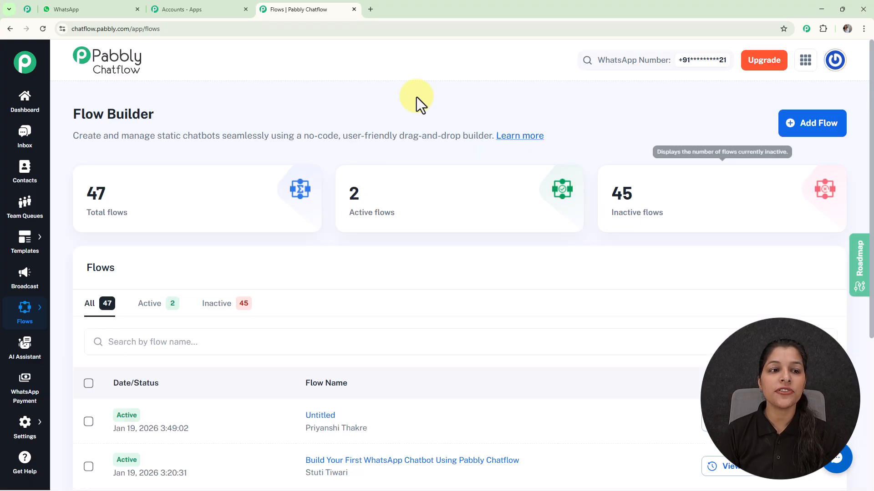
{"action": "scroll", "coordinate": [462, 146], "scroll_direction": "down", "scroll_amount": 5}
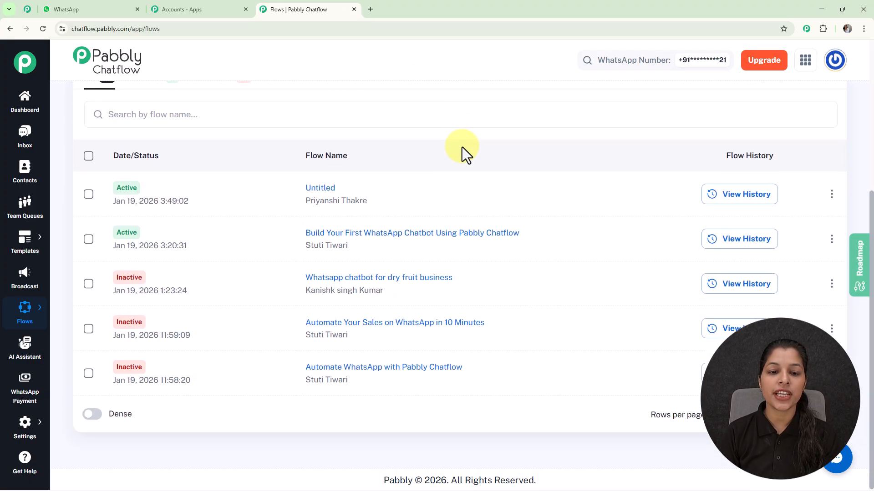
{"action": "scroll", "coordinate": [478, 184], "scroll_direction": "up", "scroll_amount": 5}
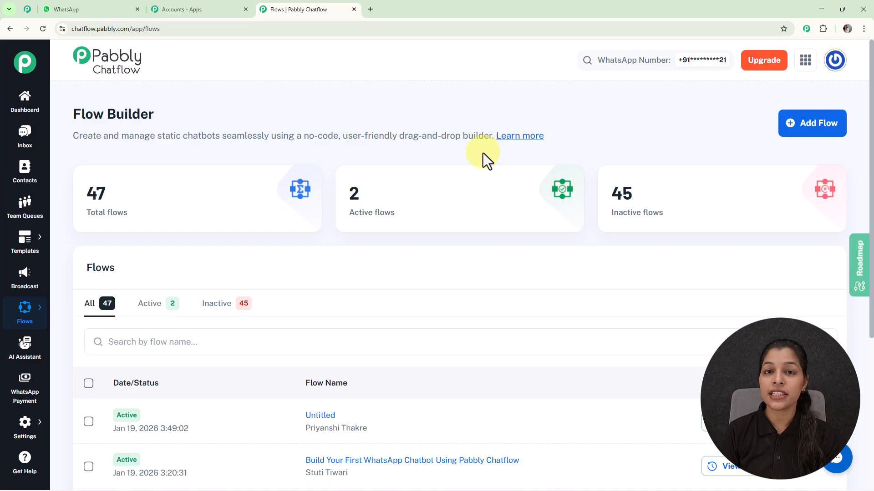
{"action": "left_click", "coordinate": [800, 134]}
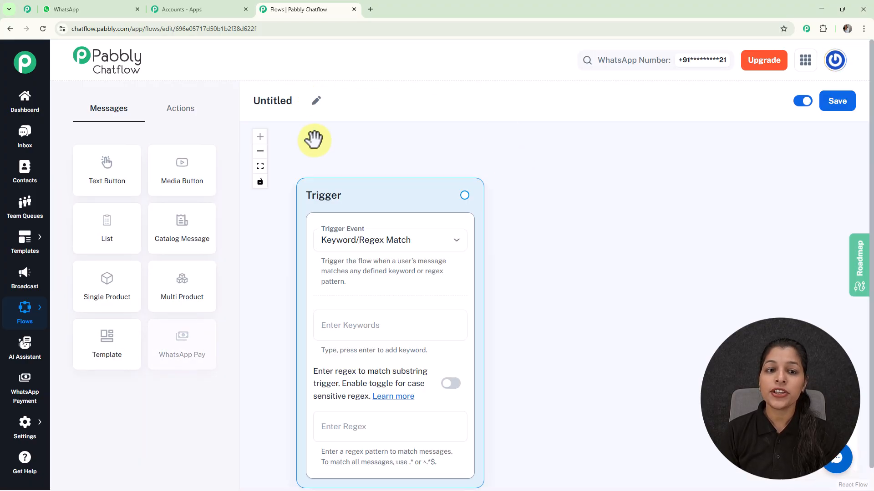
Rename the new flow as Build a WhatsApp Customer Support Chatbot for Your Business
{"action": "left_click", "coordinate": [318, 101]}
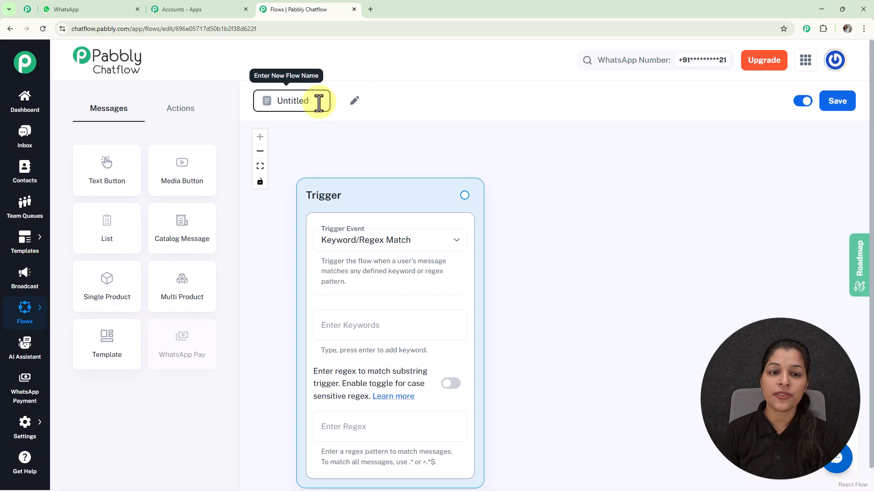
{"action": "left_click_drag", "start_coordinate": [318, 101], "coordinate": [251, 102]}
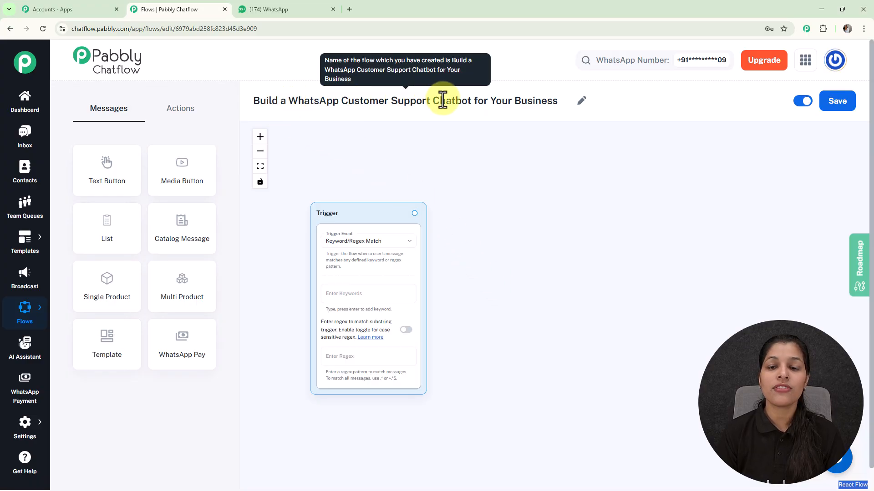
Check the available trigger events, keep Keyword/Regex Match and add Hello as the trigger keyword
{"action": "left_click", "coordinate": [261, 136]}
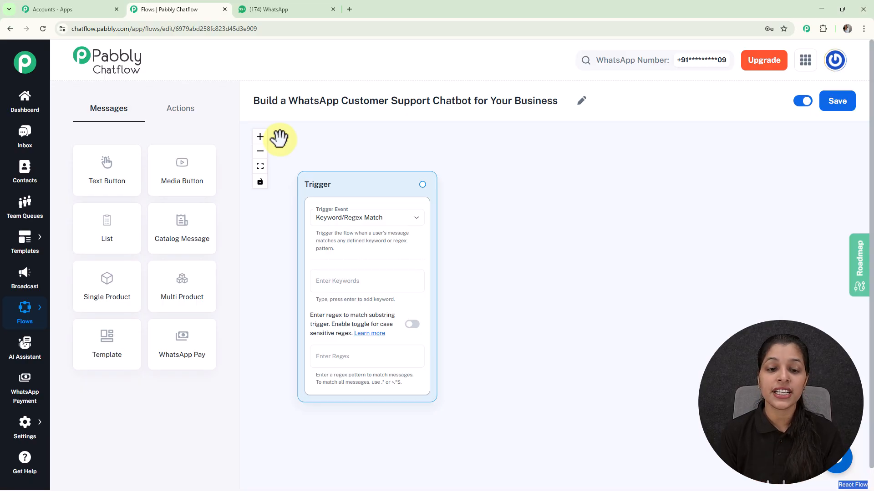
{"action": "left_click", "coordinate": [332, 219]}
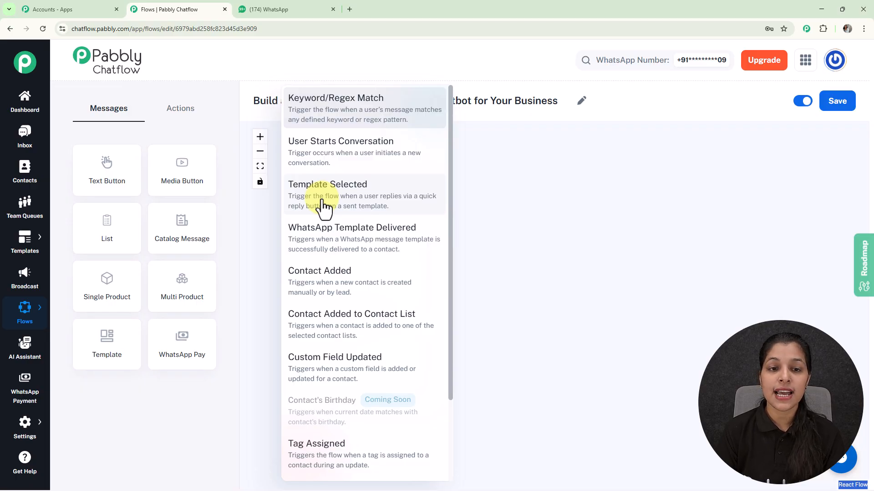
{"action": "left_click", "coordinate": [491, 250]}
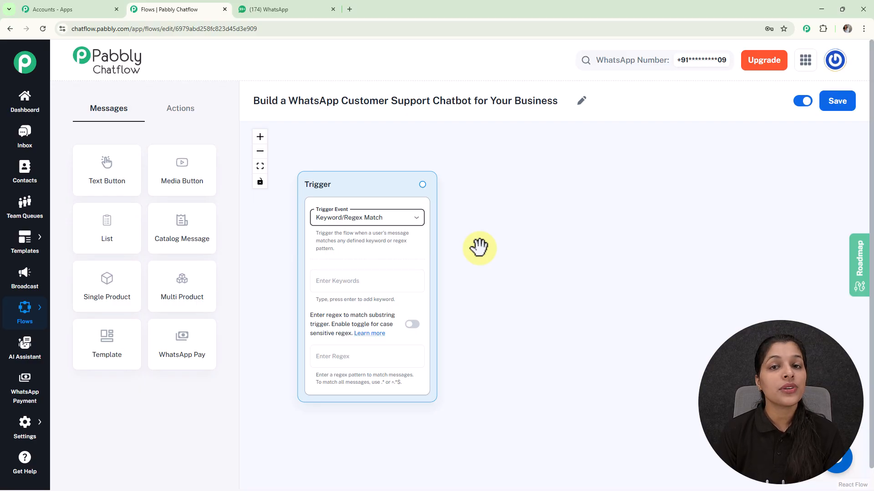
{"action": "left_click", "coordinate": [371, 281]}
{"action": "type", "text": "H"}
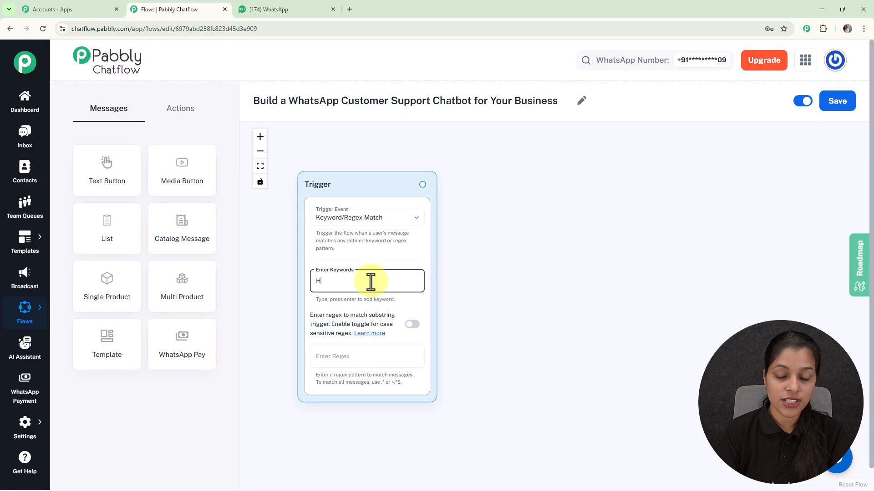
{"action": "type", "text": "ello"}
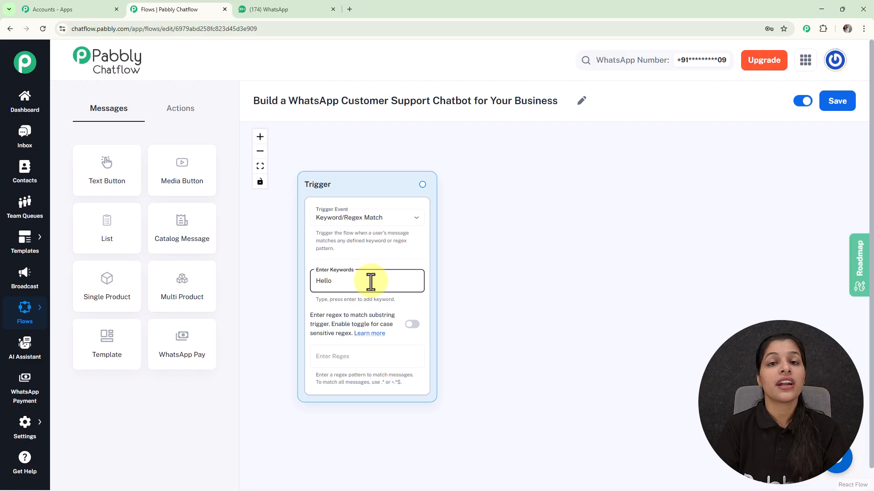
{"action": "key", "text": "Return"}
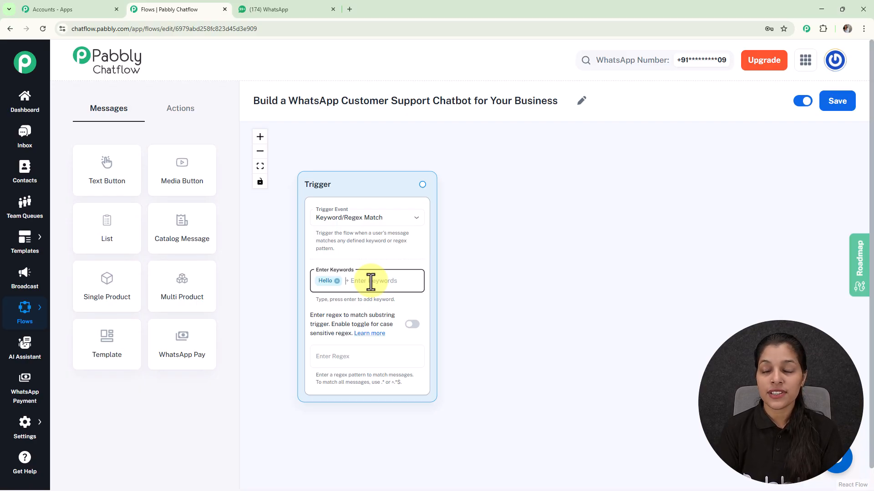
Try the regex pattern [\s\S]+ in the trigger and clear it again
{"action": "left_click", "coordinate": [360, 359]}
{"action": "type", "text": "[\\s\\S]+"}
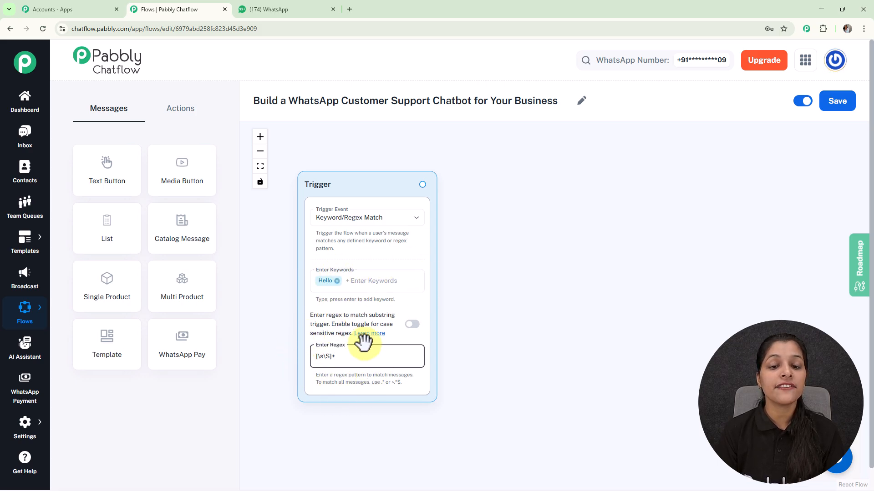
{"action": "key", "text": "ctrl+a"}
{"action": "key", "text": "BackSpace"}
{"action": "left_click", "coordinate": [510, 265]}
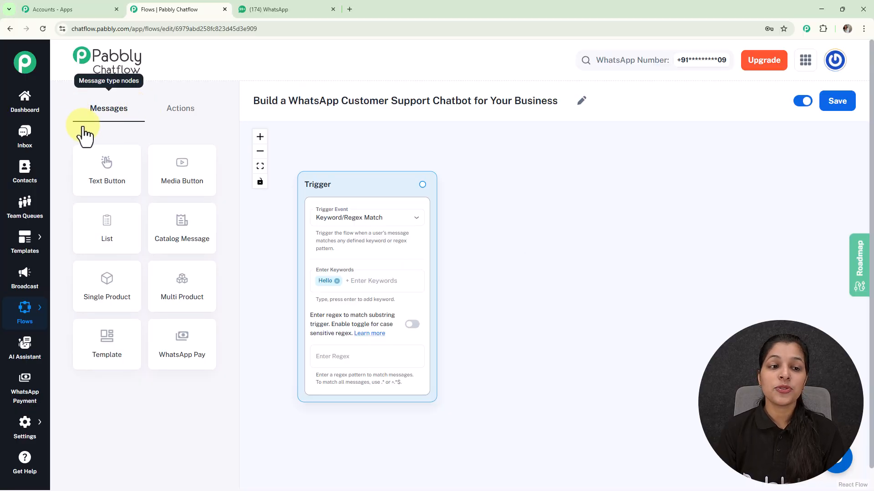
Connect a Text Button message to the trigger and fill in the DesignSpace welcome text introducing the virtual assistant
{"action": "left_click", "coordinate": [181, 114]}
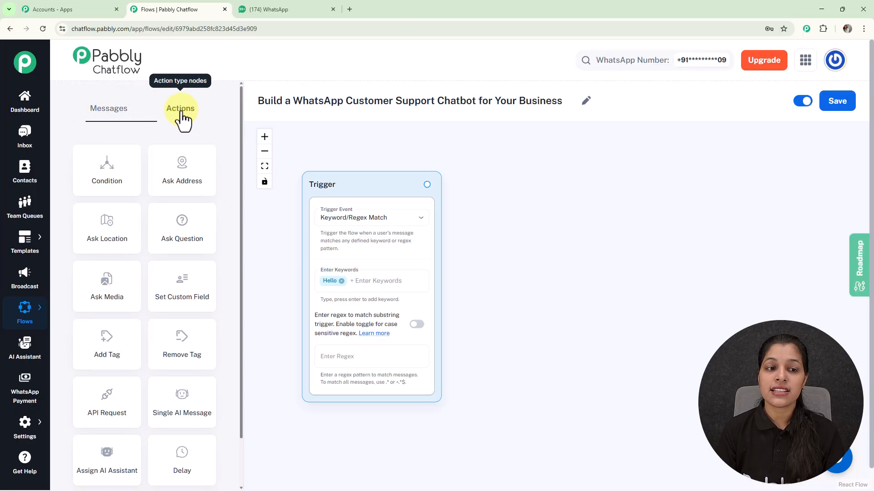
{"action": "left_click", "coordinate": [111, 116]}
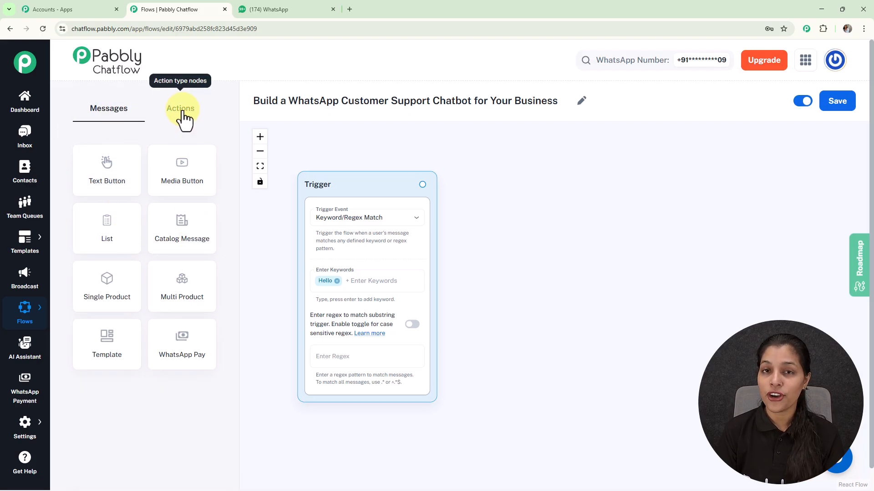
{"action": "left_click_drag", "start_coordinate": [422, 184], "coordinate": [505, 262]}
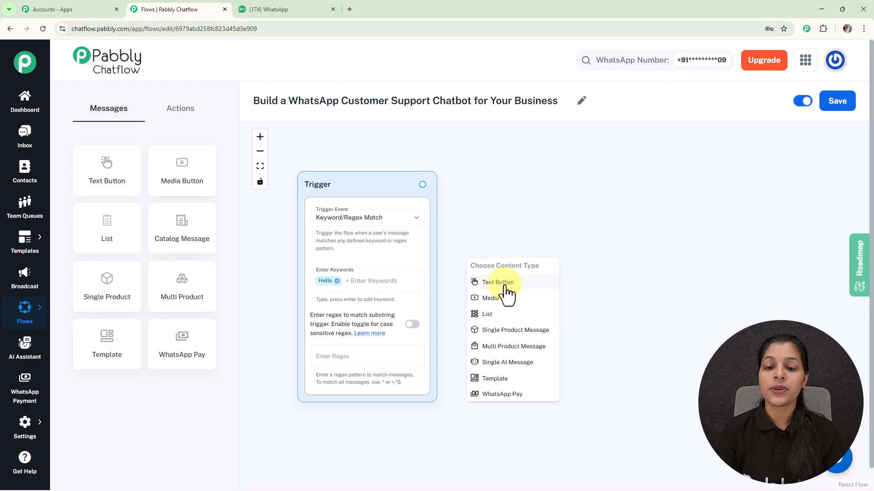
{"action": "left_click", "coordinate": [504, 283]}
{"action": "left_click_drag", "start_coordinate": [511, 275], "coordinate": [497, 218]}
{"action": "left_click", "coordinate": [507, 254]}
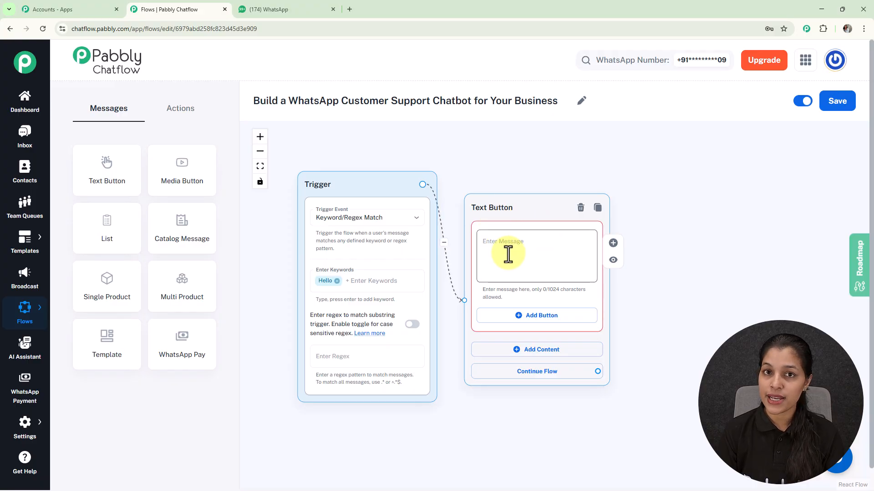
{"action": "key", "text": "ctrl+v"}
Add a Quick Reply button named 🏠 Explore Services to the welcome message
{"action": "scroll", "coordinate": [587, 251], "scroll_direction": "up", "scroll_amount": 2}
{"action": "left_click_drag", "start_coordinate": [667, 314], "coordinate": [606, 282]}
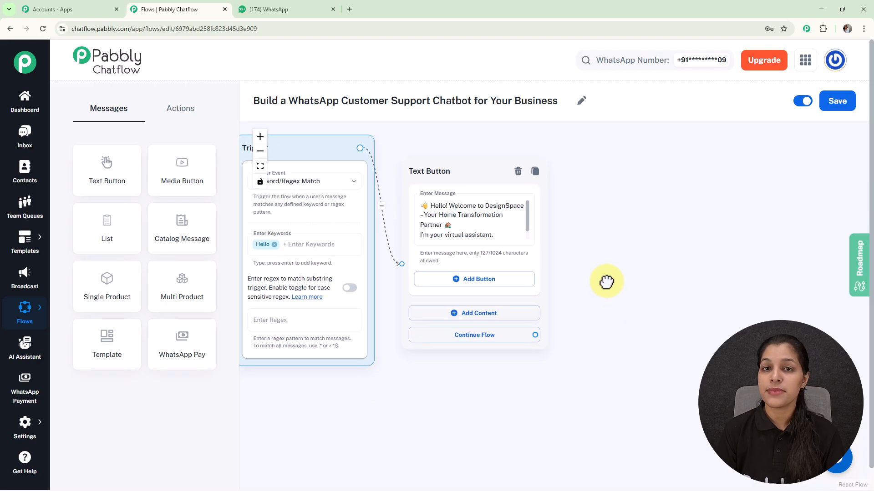
{"action": "left_click", "coordinate": [495, 281]}
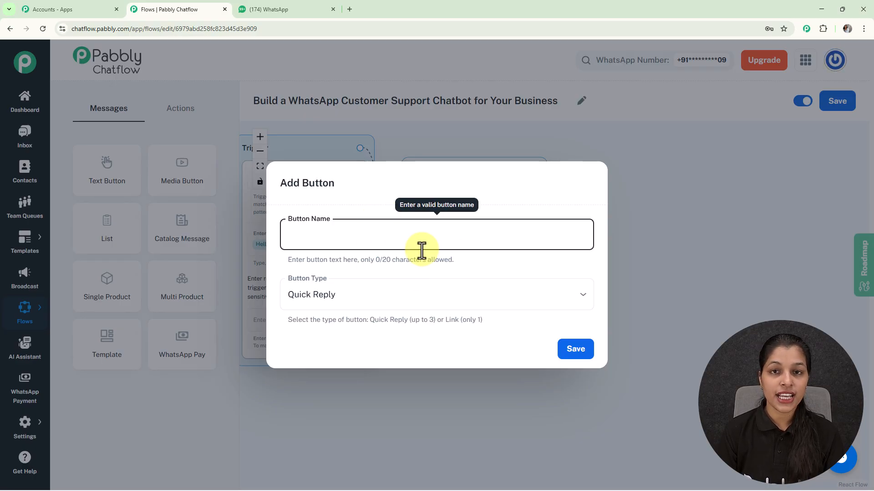
{"action": "type", "text": "🏠 Explore Services"}
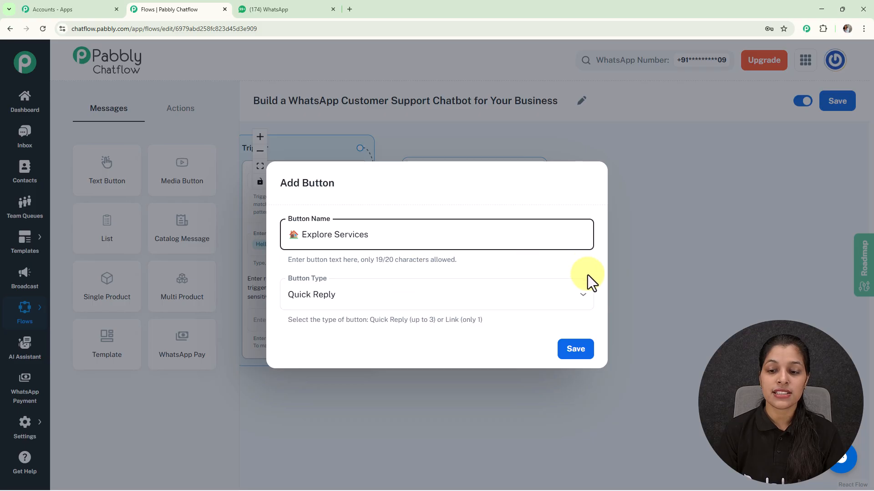
{"action": "left_click", "coordinate": [584, 299]}
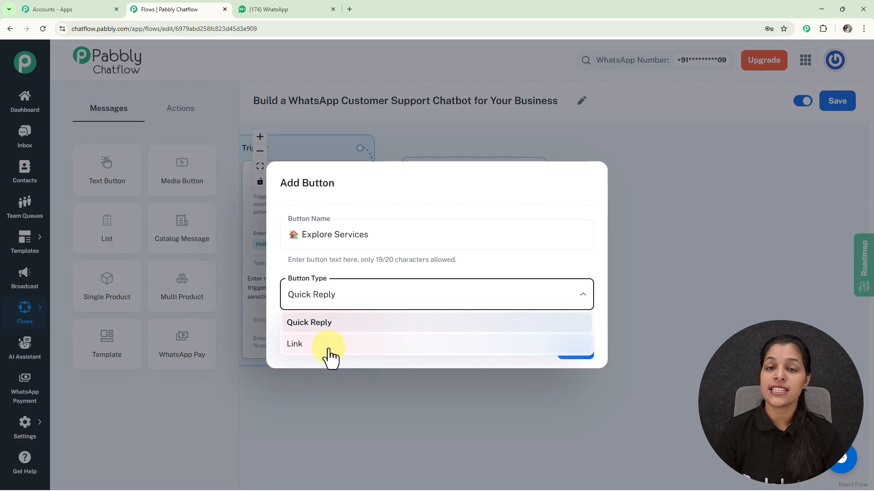
{"action": "left_click", "coordinate": [673, 302]}
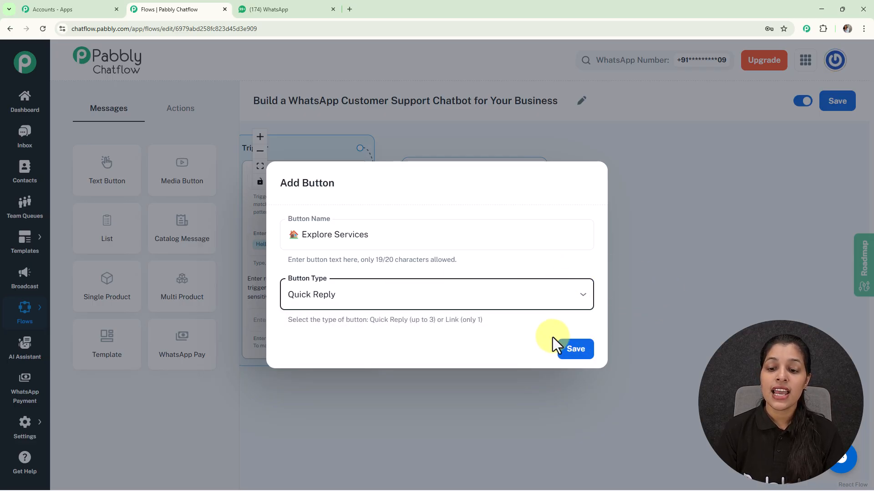
{"action": "left_click", "coordinate": [575, 350]}
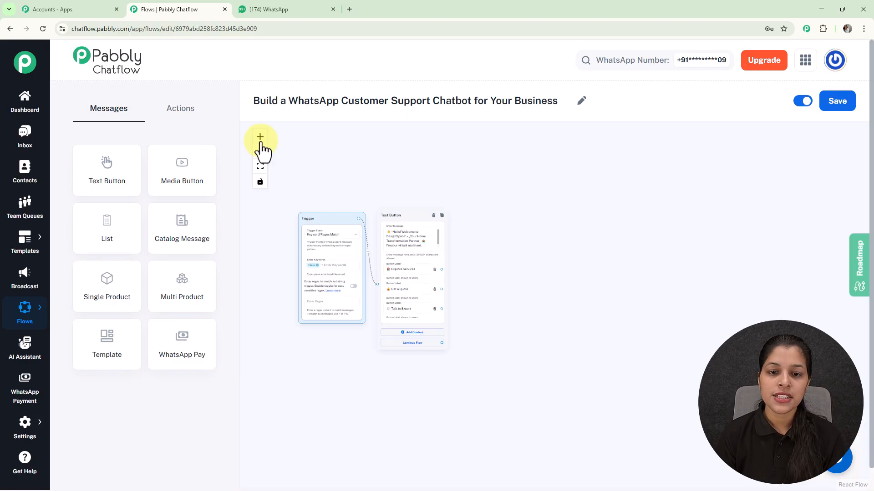
Connect a new List message to the Explore Services button and place it beside the welcome message
{"action": "left_click", "coordinate": [260, 137]}
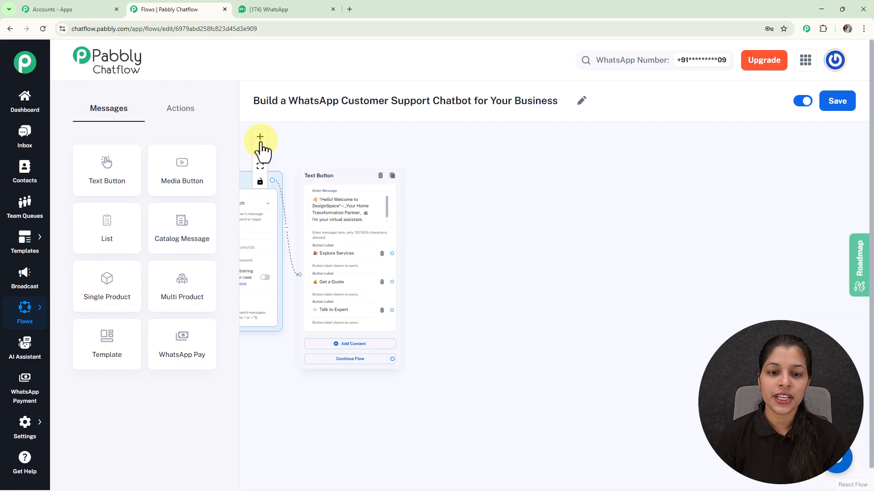
{"action": "left_click_drag", "start_coordinate": [469, 279], "coordinate": [621, 286]}
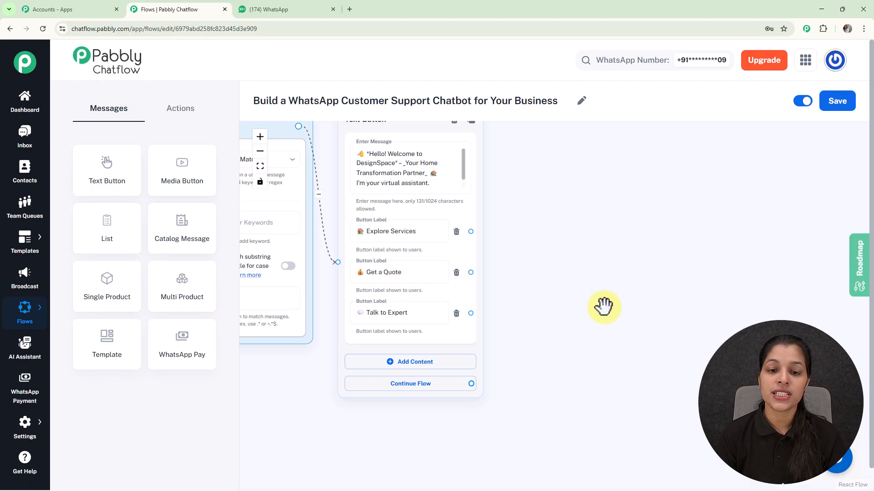
{"action": "left_click_drag", "start_coordinate": [602, 306], "coordinate": [583, 336]}
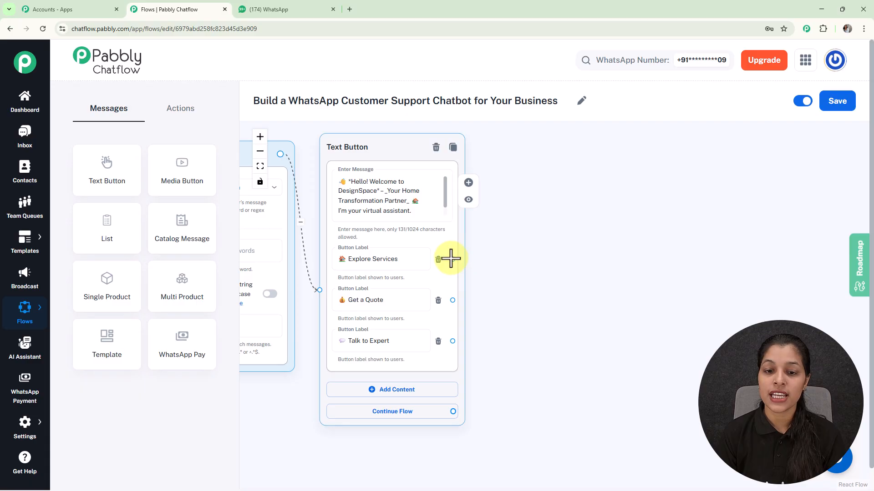
{"action": "left_click_drag", "start_coordinate": [465, 265], "coordinate": [544, 201]}
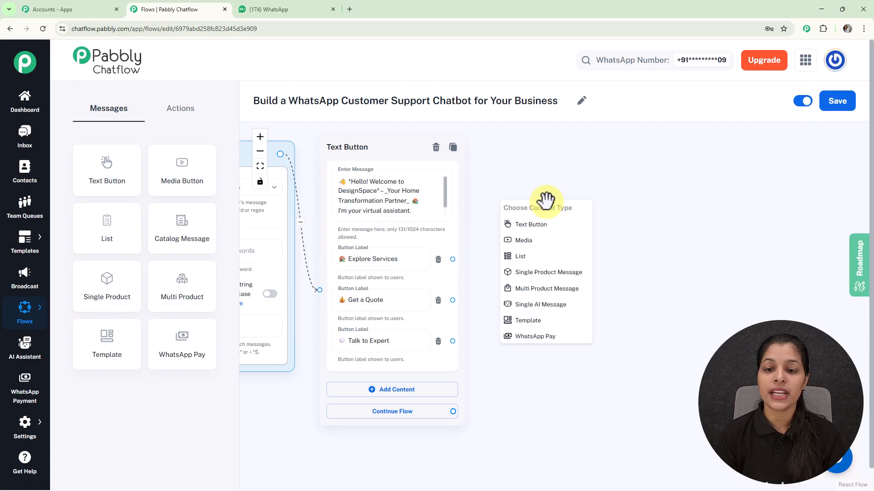
{"action": "left_click", "coordinate": [548, 266]}
{"action": "left_click_drag", "start_coordinate": [534, 208], "coordinate": [533, 168]}
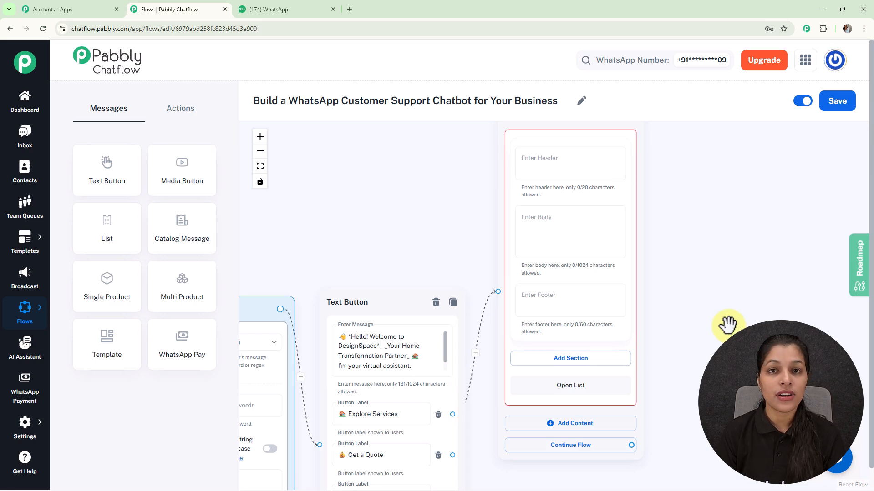
Set the list body to "🏠 We offer a range of interior design services:" and add a section titled Services
{"action": "left_click", "coordinate": [570, 232]}
{"action": "type", "text": "🏠 We offer a range of interior design services:"}
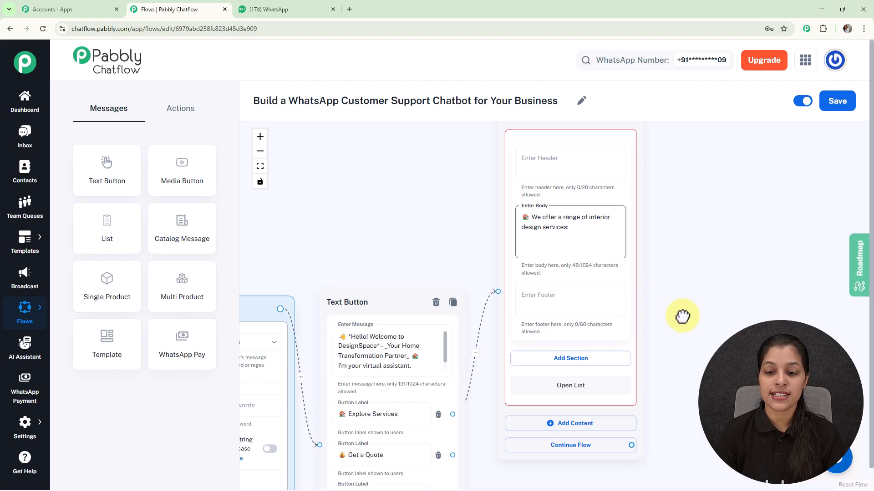
{"action": "left_click_drag", "start_coordinate": [681, 319], "coordinate": [610, 264]}
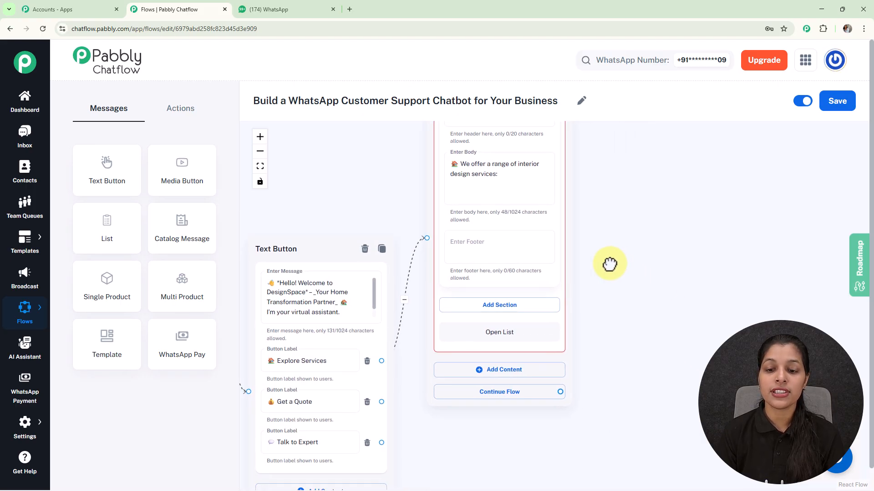
{"action": "left_click", "coordinate": [514, 307]}
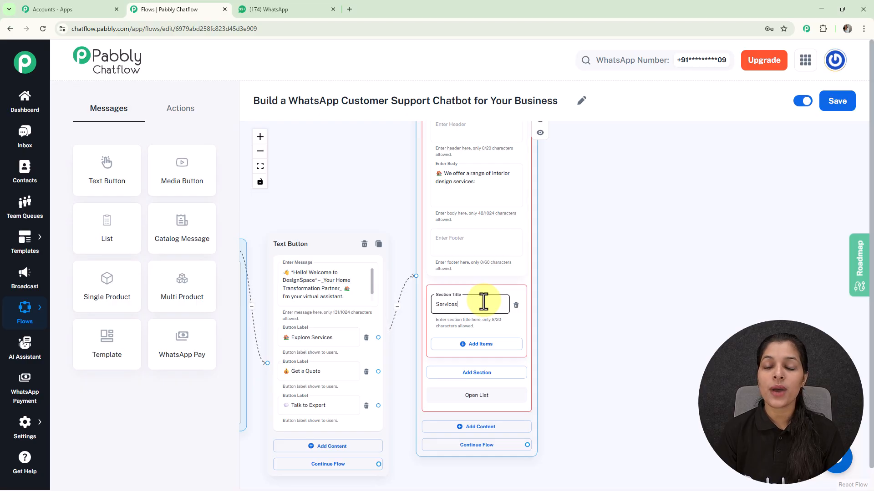
{"action": "left_click_drag", "start_coordinate": [418, 252], "coordinate": [430, 232]}
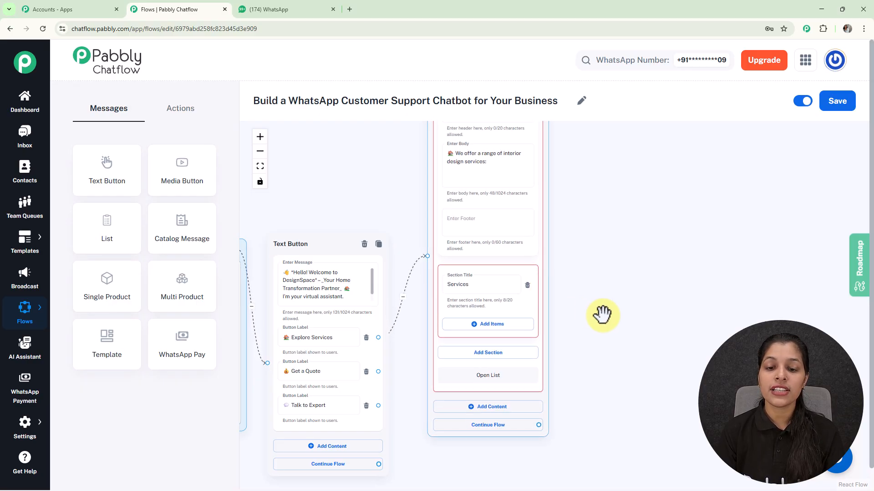
Add the items Full Home Renovation, Room Designs and Workspace Interiors to the Services section
{"action": "left_click_drag", "start_coordinate": [600, 314], "coordinate": [572, 231]}
{"action": "left_click", "coordinate": [479, 245]}
{"action": "left_click_drag", "start_coordinate": [513, 269], "coordinate": [494, 121]}
{"action": "left_click_drag", "start_coordinate": [521, 294], "coordinate": [540, 447]}
{"action": "left_click", "coordinate": [457, 309]}
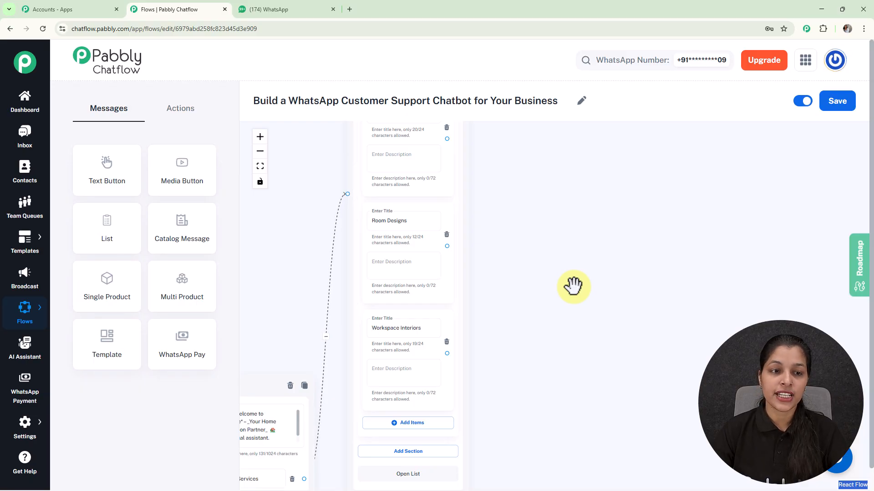
Add a Set Custom Field action beside the list and connect the Full Home Renovation item to it
{"action": "left_click", "coordinate": [185, 117]}
{"action": "left_click_drag", "start_coordinate": [168, 287], "coordinate": [528, 166]}
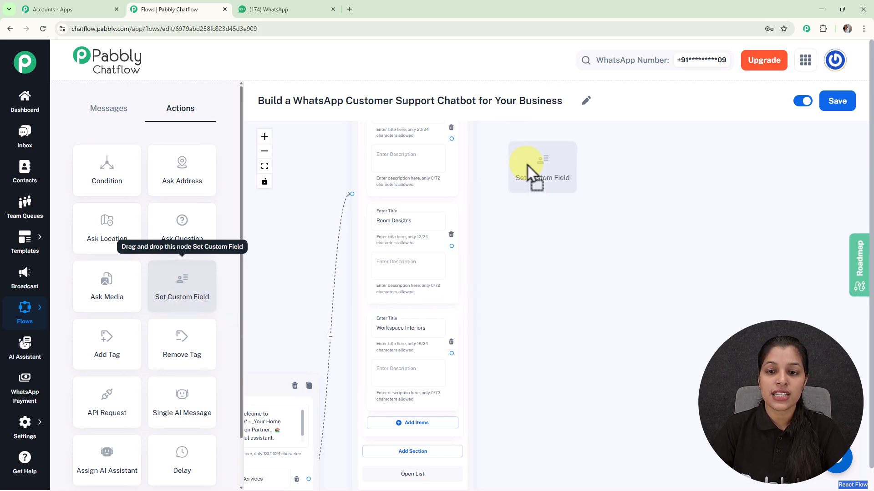
{"action": "left_click_drag", "start_coordinate": [527, 166], "coordinate": [528, 166]}
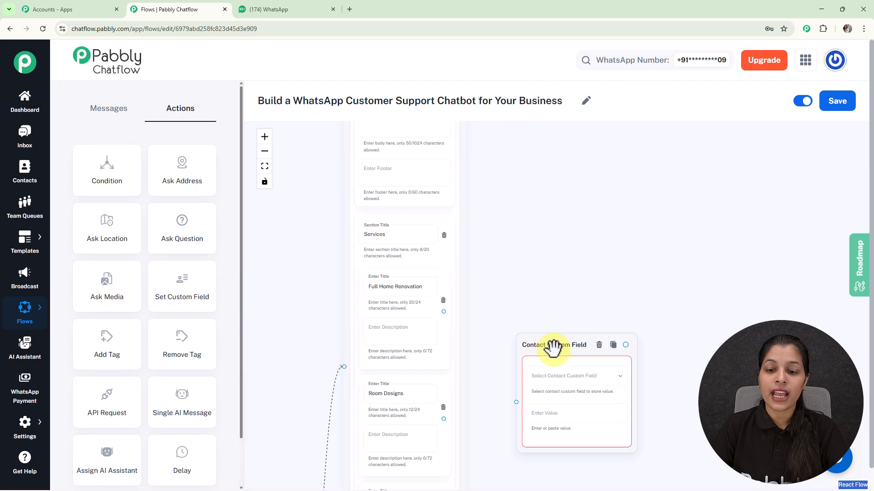
{"action": "left_click_drag", "start_coordinate": [553, 348], "coordinate": [523, 245]}
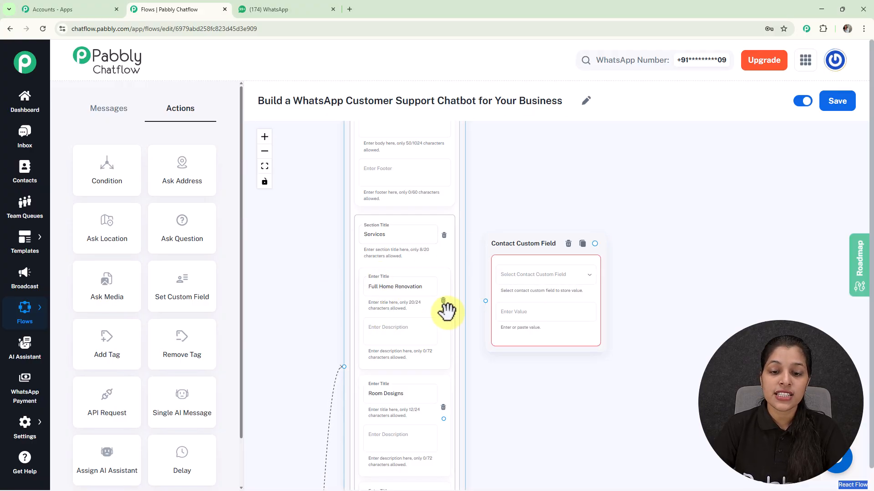
{"action": "left_click_drag", "start_coordinate": [443, 311], "coordinate": [486, 301]}
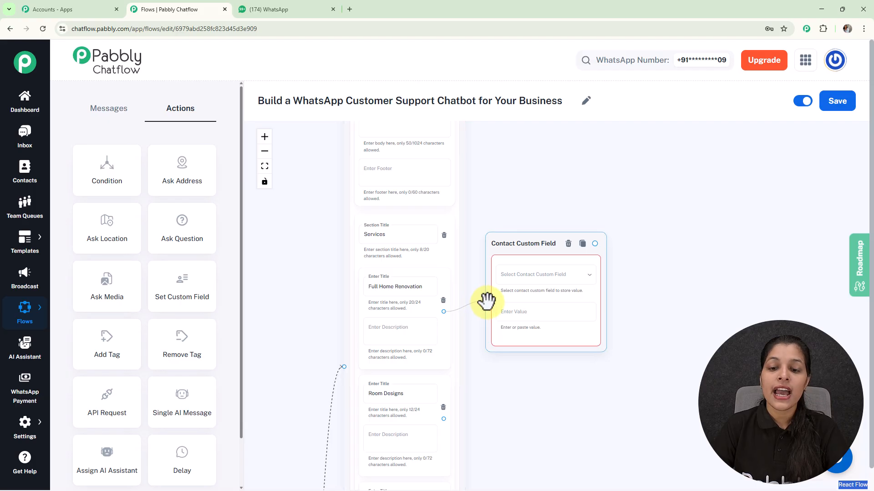
Look through the available contact custom fields, check the Contact Custom Fields settings down to the last entry, and return to the flow
{"action": "left_click", "coordinate": [527, 282]}
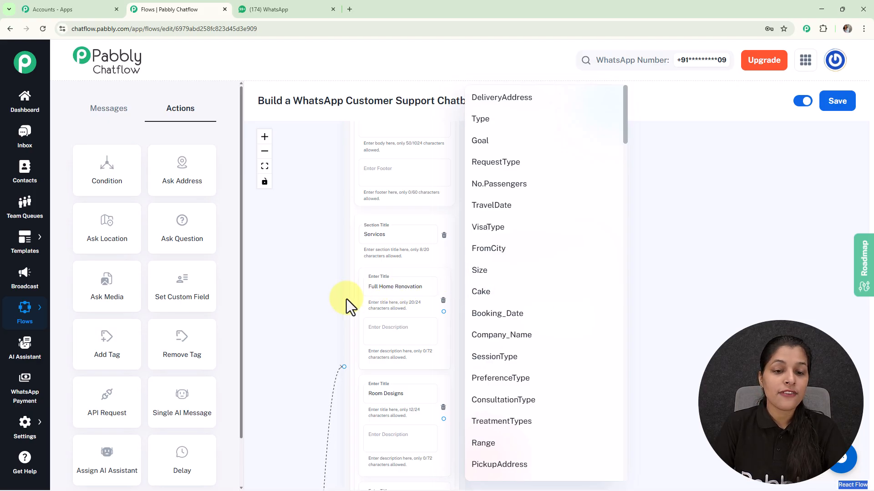
{"action": "left_click", "coordinate": [317, 298]}
{"action": "mouse_move", "coordinate": [25, 430]}
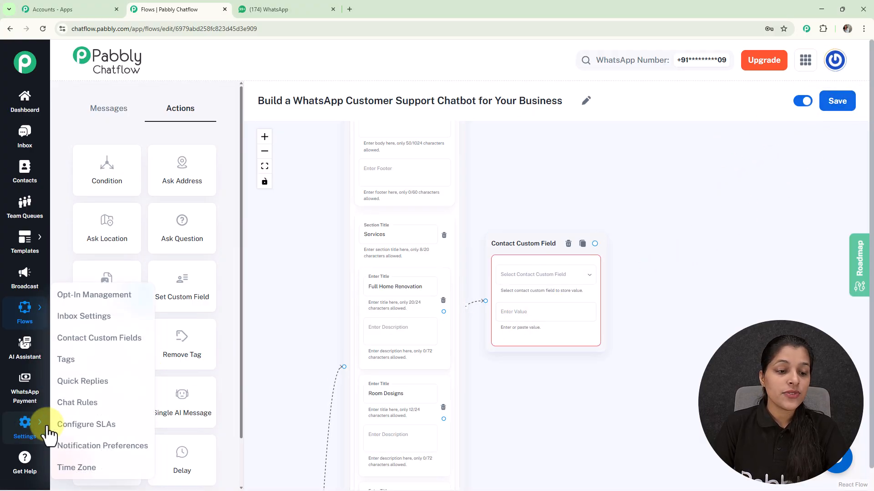
{"action": "left_click", "coordinate": [82, 343]}
{"action": "left_click", "coordinate": [270, 2]}
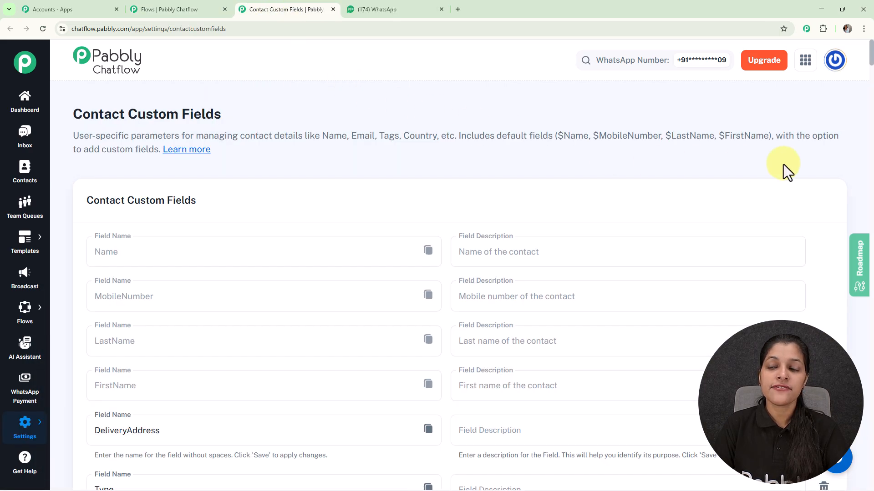
{"action": "left_click_drag", "start_coordinate": [870, 59], "coordinate": [871, 487]}
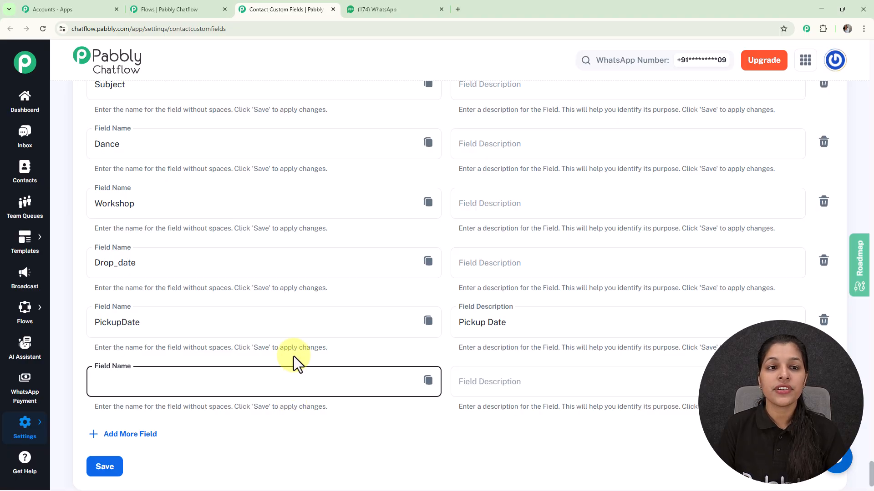
{"action": "left_click", "coordinate": [166, 15]}
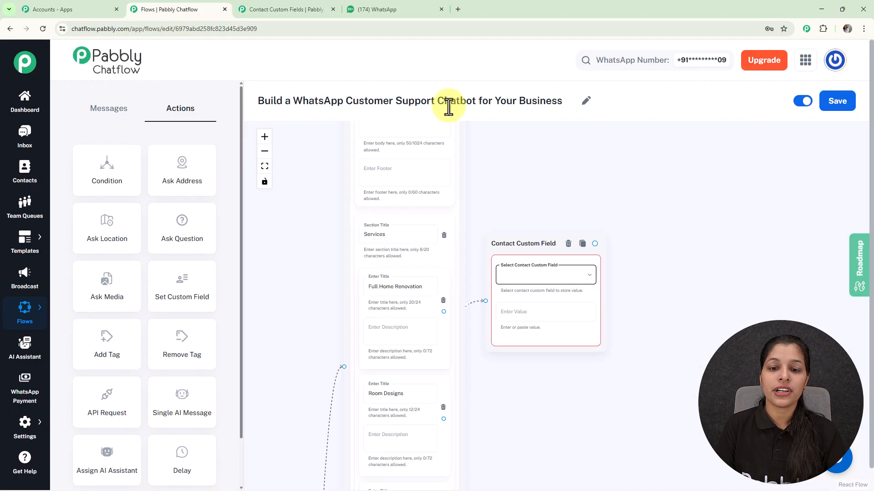
Set the Contact Custom Field action to store the value Full Home Renovation in the Renovation_type field
{"action": "left_click", "coordinate": [548, 288]}
{"action": "scroll", "coordinate": [546, 291], "scroll_direction": "down", "scroll_amount": 7}
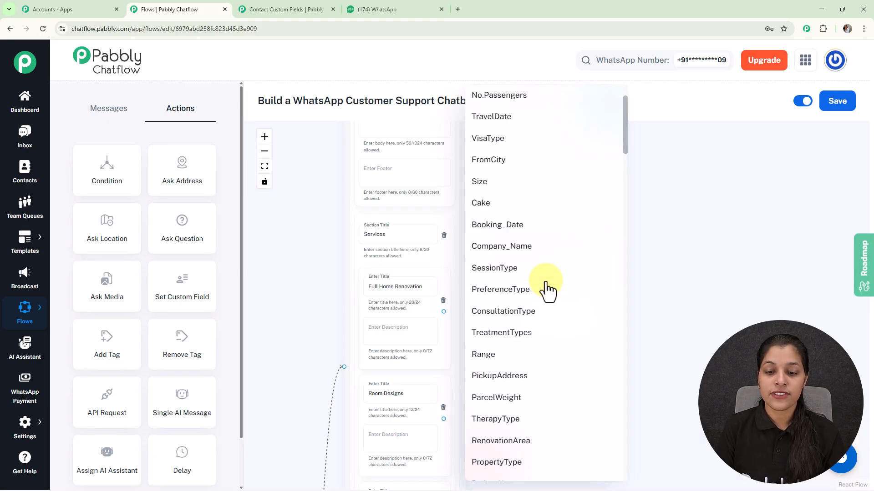
{"action": "scroll", "coordinate": [547, 291], "scroll_direction": "down", "scroll_amount": 4}
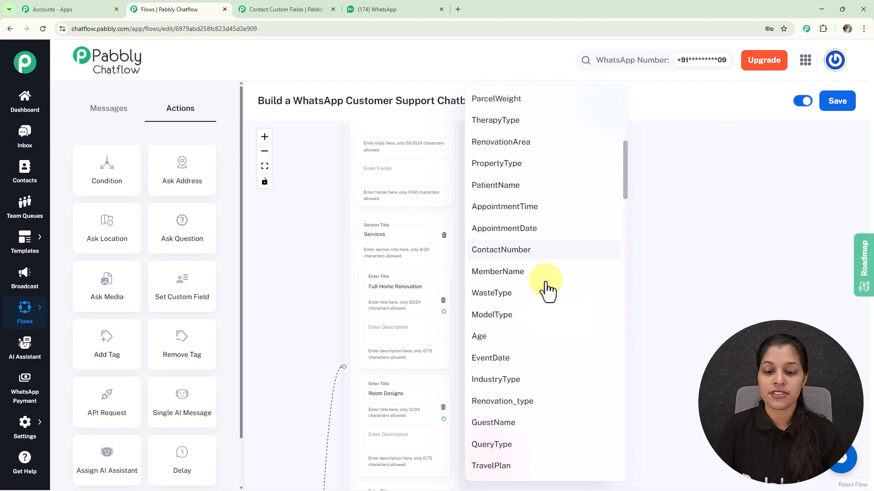
{"action": "left_click", "coordinate": [520, 291]}
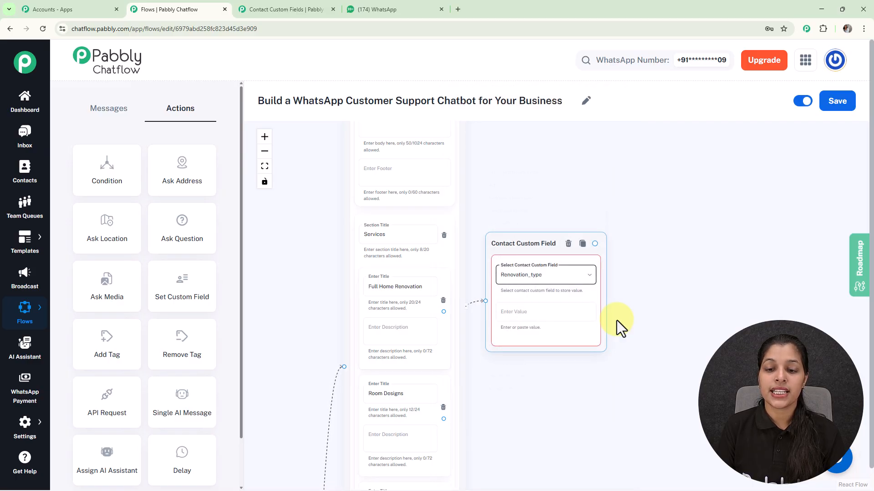
{"action": "triple_click", "coordinate": [393, 287]}
{"action": "key", "text": "ctrl+c"}
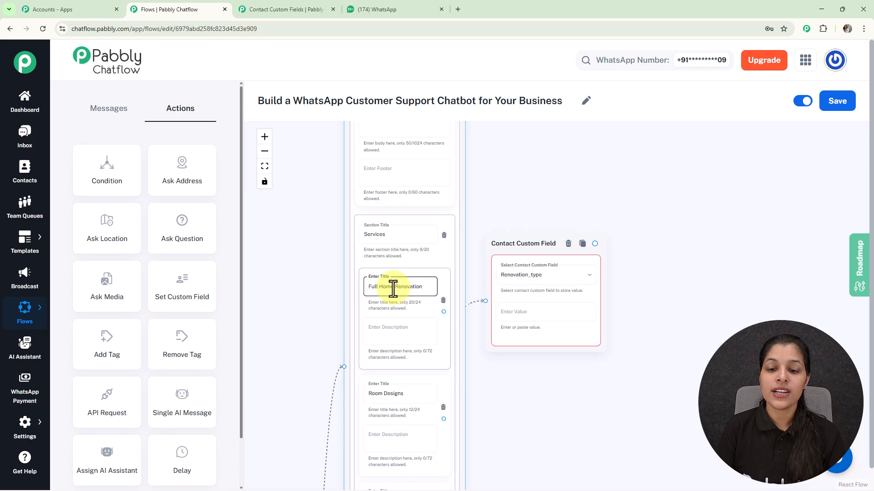
{"action": "left_click", "coordinate": [540, 312]}
{"action": "key", "text": "ctrl+v"}
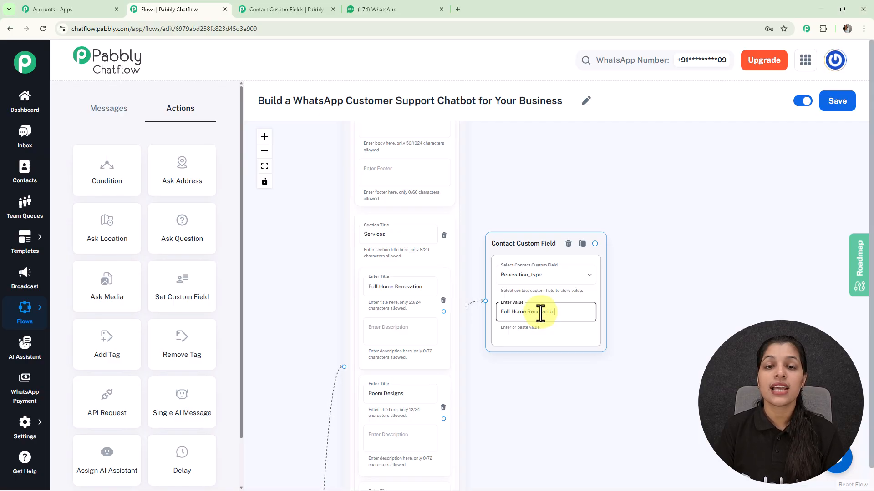
{"action": "left_click", "coordinate": [367, 256]}
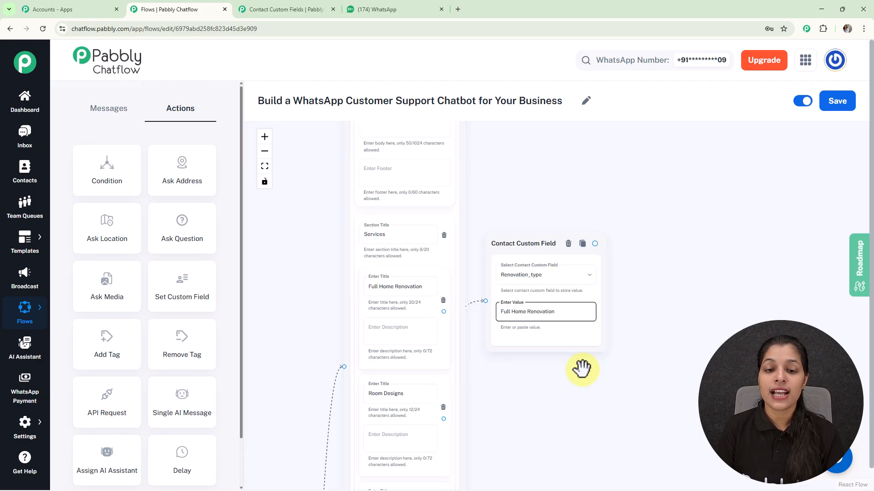
Connect the Workspace Interiors list item to its Contact Custom Field action and shift that action slightly
{"action": "left_click_drag", "start_coordinate": [566, 397], "coordinate": [531, 233]}
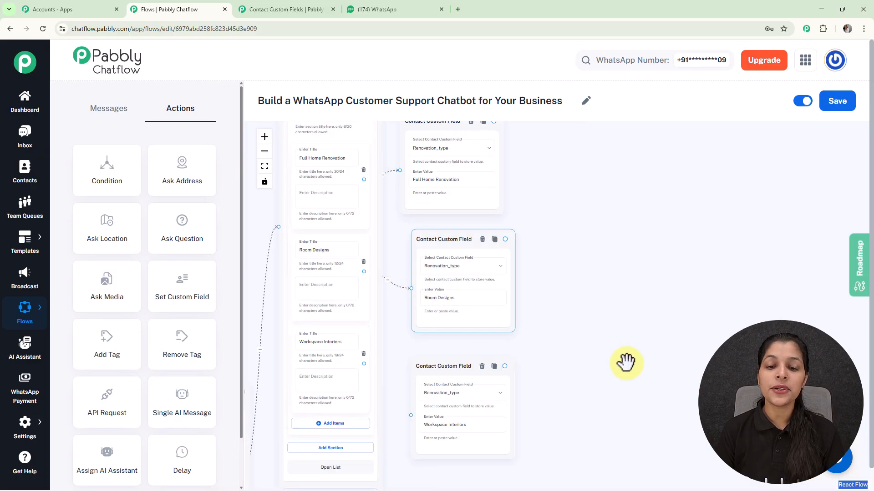
{"action": "left_click_drag", "start_coordinate": [626, 361], "coordinate": [617, 315]}
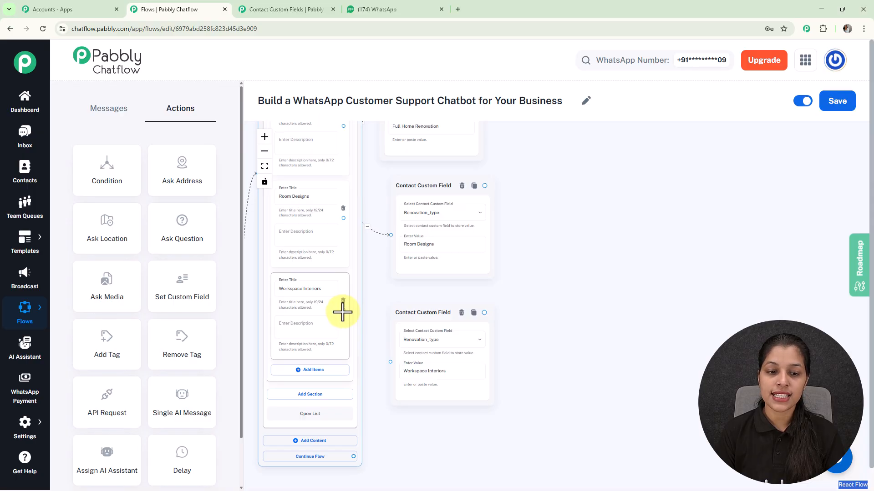
{"action": "left_click_drag", "start_coordinate": [342, 312], "coordinate": [389, 363]}
{"action": "left_click_drag", "start_coordinate": [419, 308], "coordinate": [416, 315]}
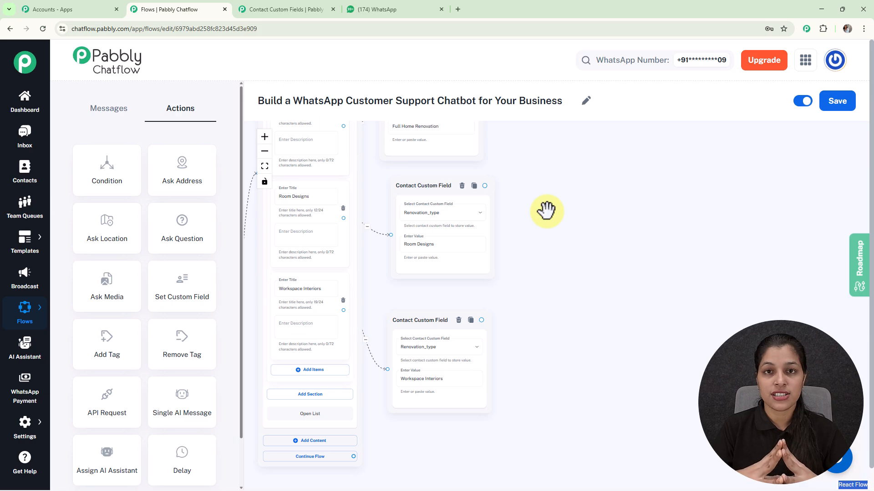
Attach a Text Button message to the Full Home Renovation custom field action and check its message and button labels
{"action": "left_click_drag", "start_coordinate": [539, 221], "coordinate": [517, 390]}
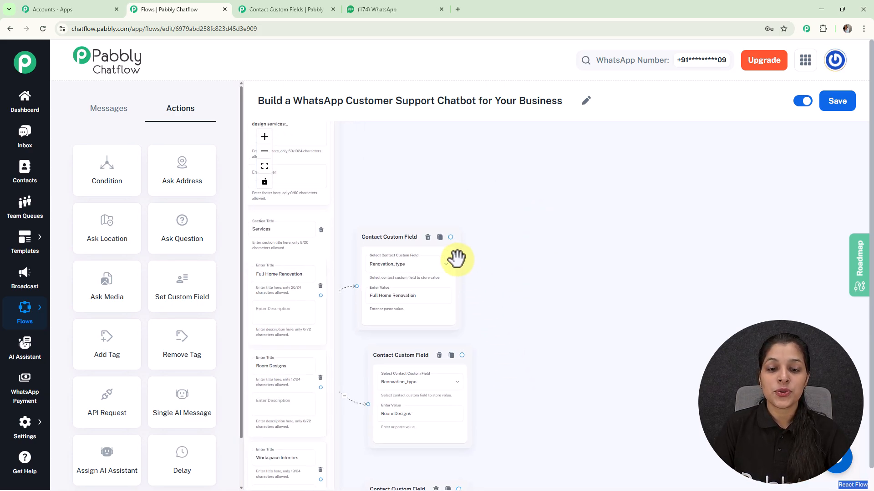
{"action": "left_click_drag", "start_coordinate": [505, 205], "coordinate": [523, 185]}
{"action": "left_click", "coordinate": [557, 238]}
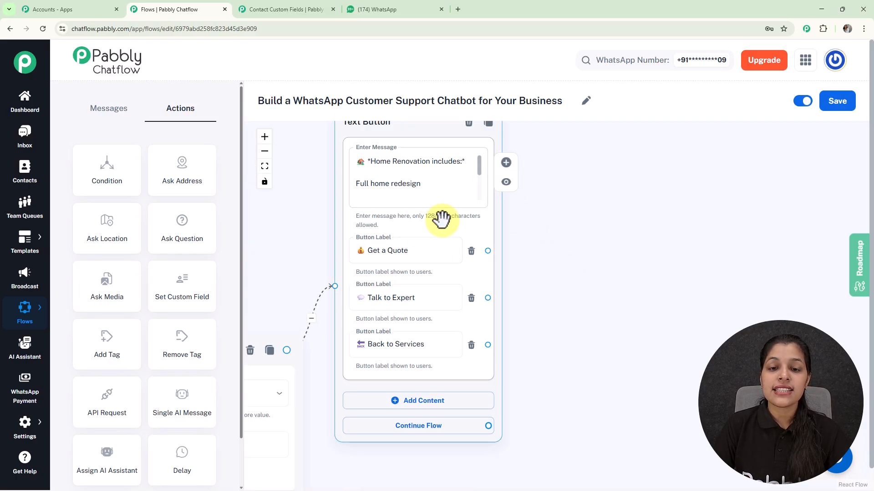
{"action": "scroll", "coordinate": [566, 236], "scroll_direction": "up", "scroll_amount": 1}
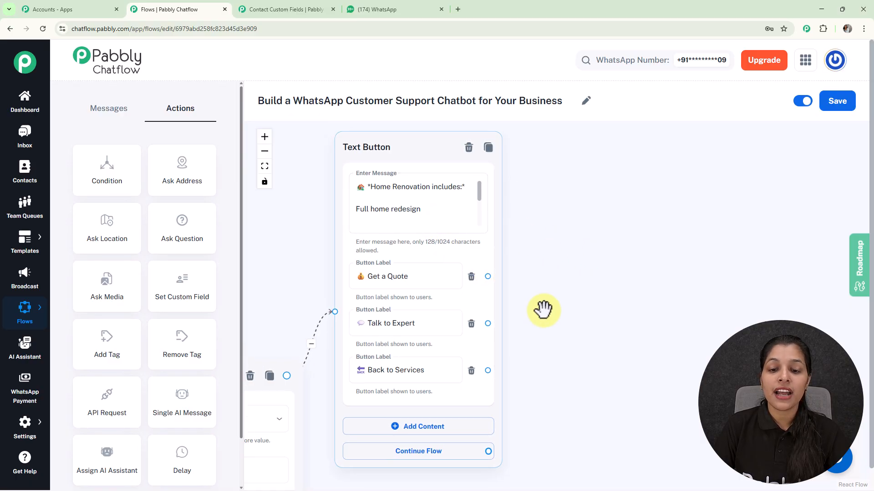
{"action": "left_click_drag", "start_coordinate": [550, 299], "coordinate": [558, 245]}
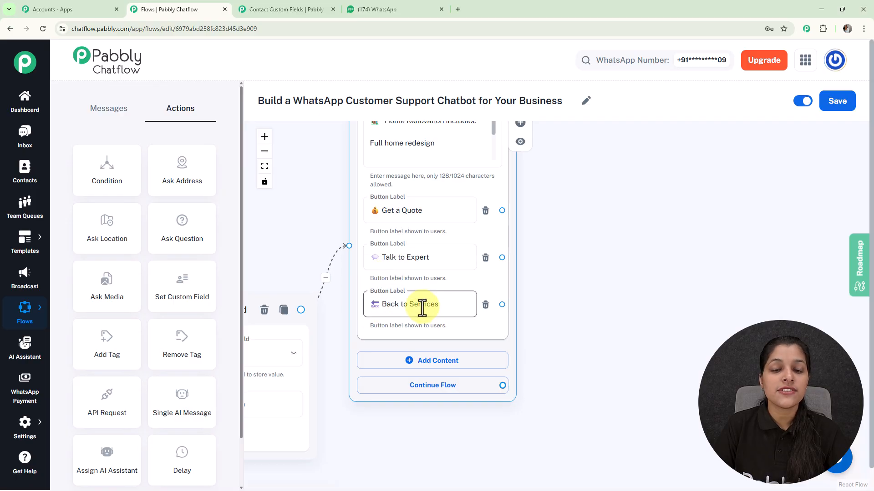
Connect the Workspace Interiors custom field action to the Office / Workspace Interiors Text Button message
{"action": "scroll", "coordinate": [555, 251], "scroll_direction": "down", "scroll_amount": 5}
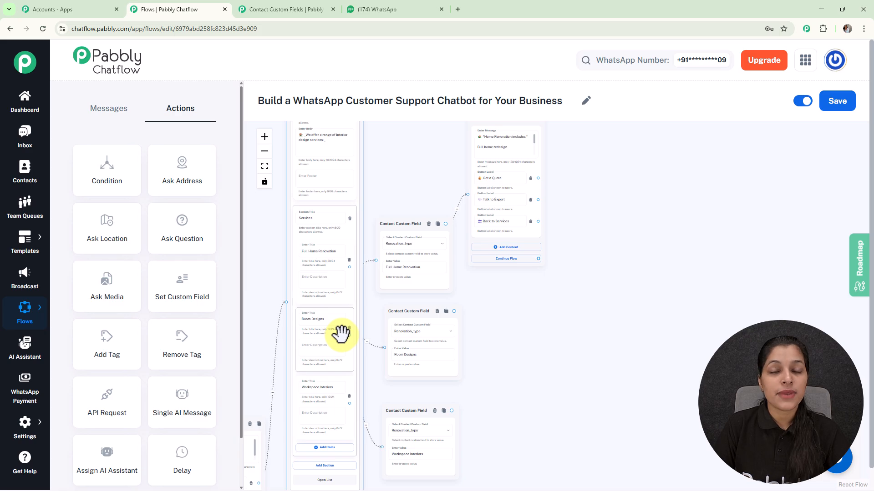
{"action": "scroll", "coordinate": [500, 451], "scroll_direction": "up", "scroll_amount": 3}
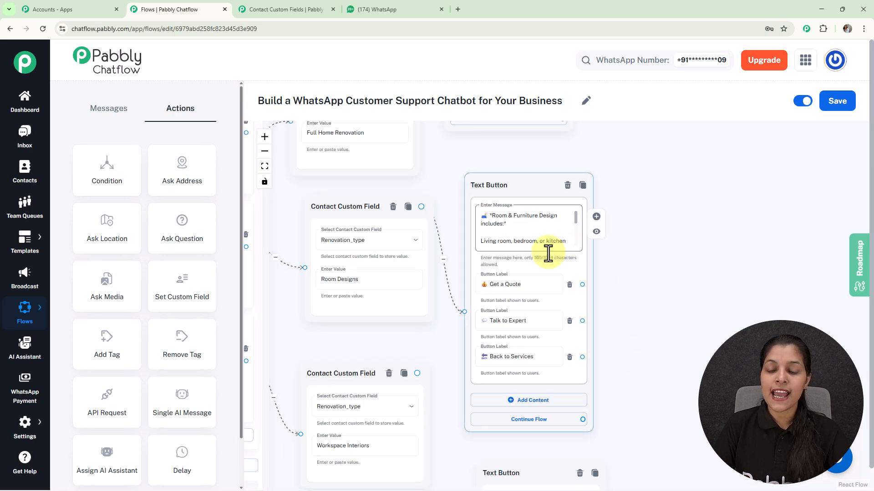
{"action": "left_click_drag", "start_coordinate": [637, 345], "coordinate": [623, 254]}
{"action": "left_click_drag", "start_coordinate": [402, 283], "coordinate": [462, 426]}
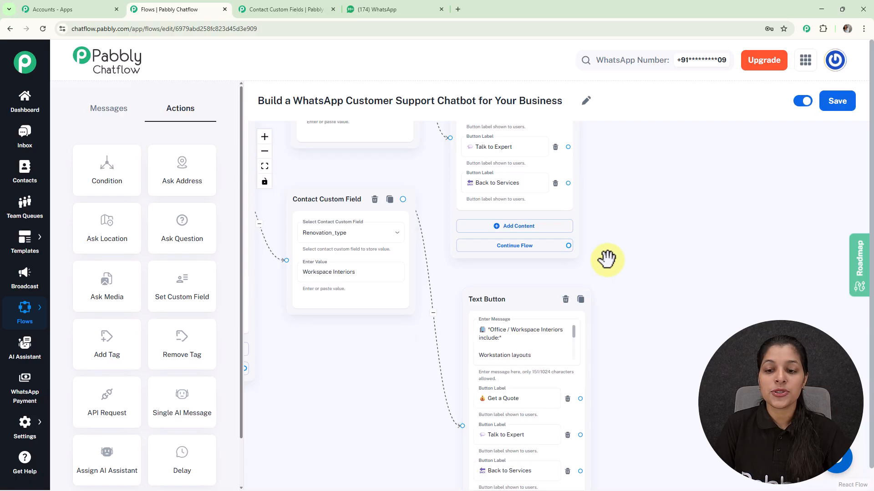
Add an Ask Question action below the services list, connect the welcome message's Get a Quote button to it, and adjust its placement
{"action": "scroll", "coordinate": [606, 259], "scroll_direction": "down", "scroll_amount": 5}
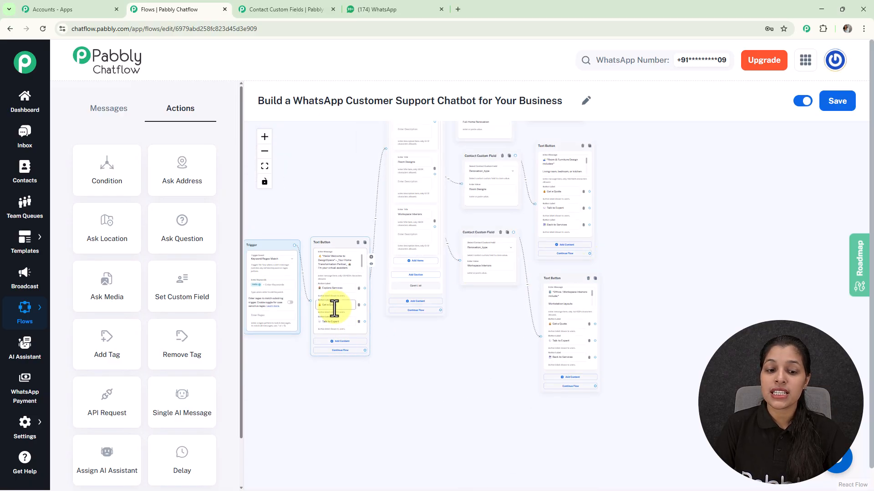
{"action": "scroll", "coordinate": [334, 308], "scroll_direction": "up", "scroll_amount": 4}
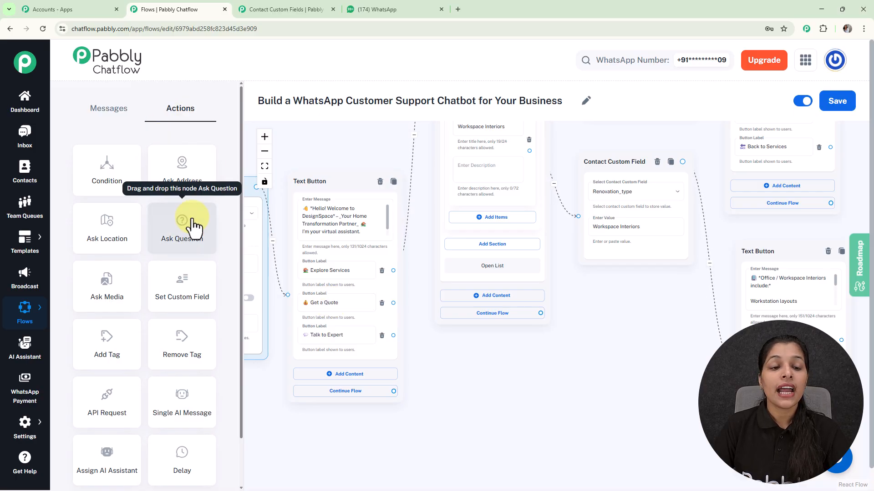
{"action": "left_click_drag", "start_coordinate": [191, 236], "coordinate": [494, 394]}
{"action": "left_click_drag", "start_coordinate": [554, 338], "coordinate": [564, 237]}
{"action": "left_click_drag", "start_coordinate": [537, 306], "coordinate": [509, 297]}
{"action": "left_click_drag", "start_coordinate": [398, 202], "coordinate": [473, 380]}
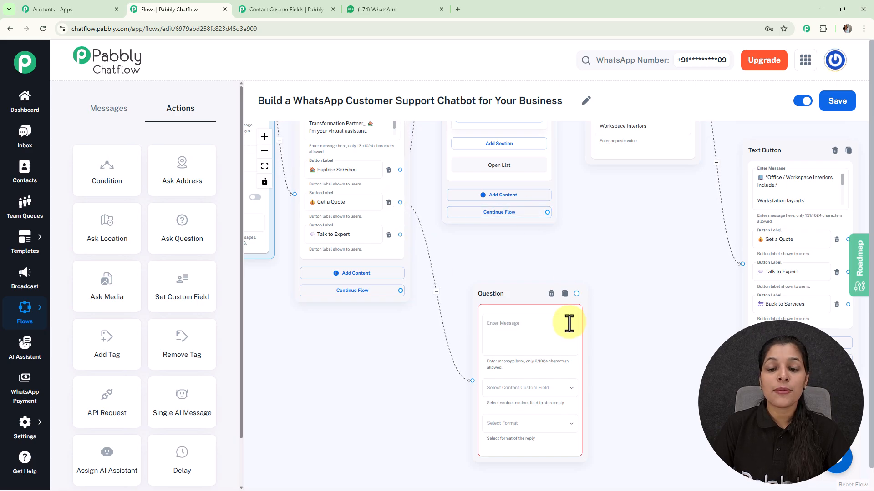
{"action": "left_click_drag", "start_coordinate": [519, 293], "coordinate": [501, 261]}
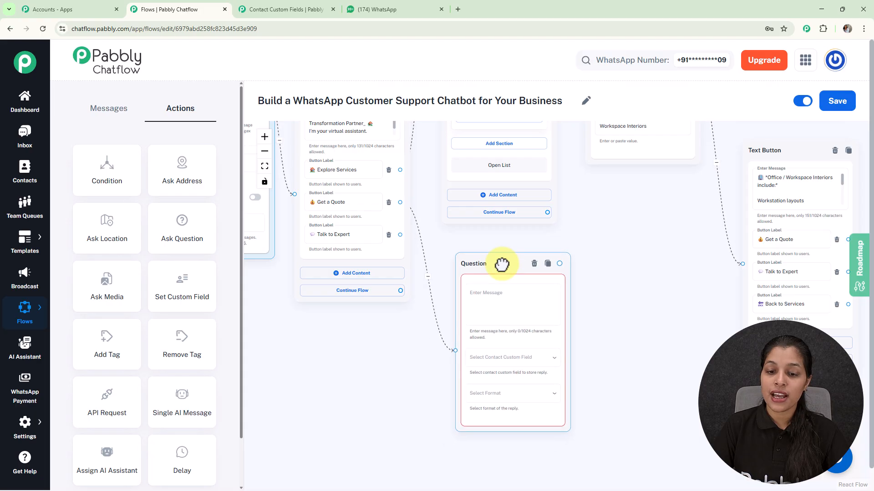
Configure the question to ask for Type of Space (Home / Office / Customized), storing the reply in Renovation_type with the format Any
{"action": "left_click", "coordinate": [496, 296]}
{"action": "key", "text": "ctrl+v"}
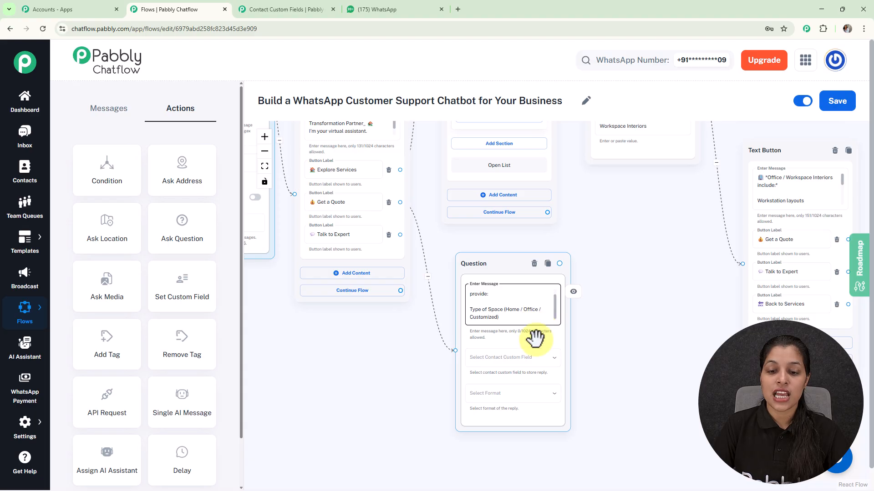
{"action": "left_click", "coordinate": [481, 293]}
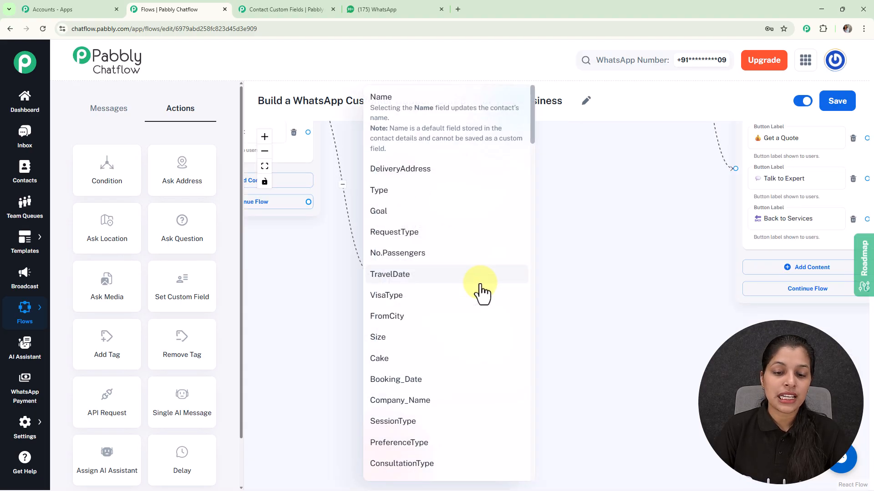
{"action": "scroll", "coordinate": [480, 293], "scroll_direction": "down", "scroll_amount": 8}
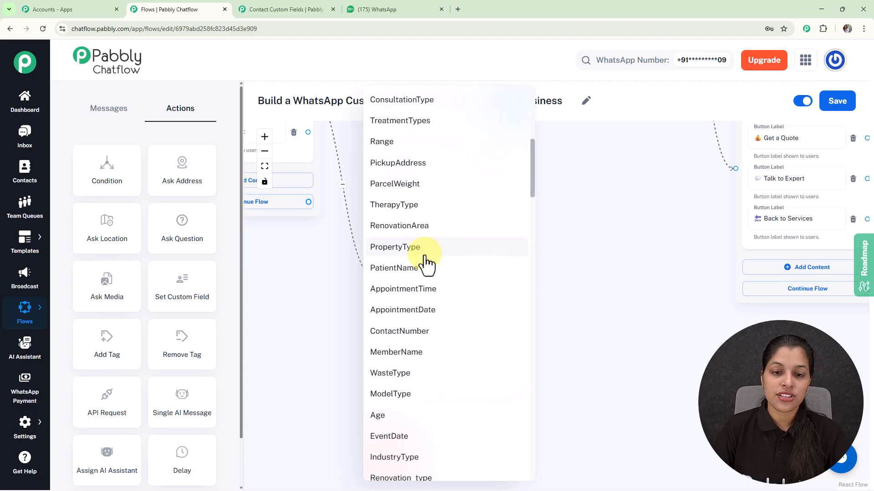
{"action": "scroll", "coordinate": [427, 264], "scroll_direction": "down", "scroll_amount": 6}
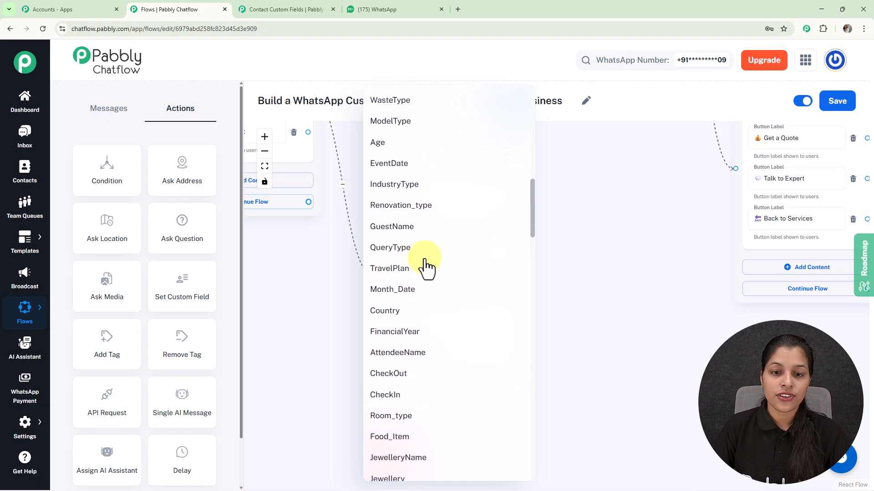
{"action": "left_click", "coordinate": [412, 207]}
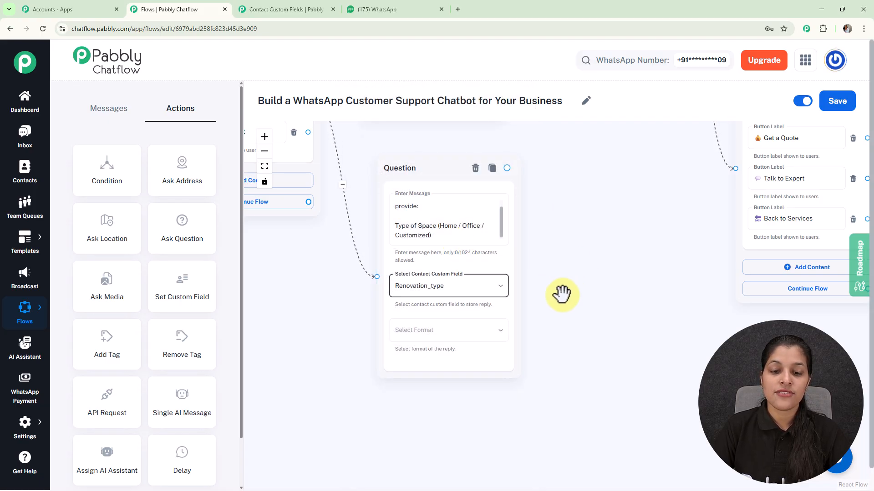
{"action": "left_click", "coordinate": [419, 330]}
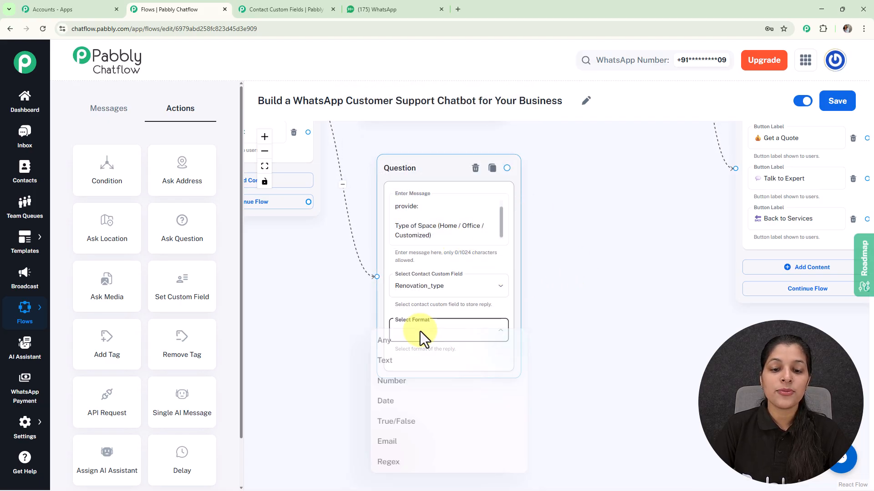
{"action": "left_click", "coordinate": [381, 342]}
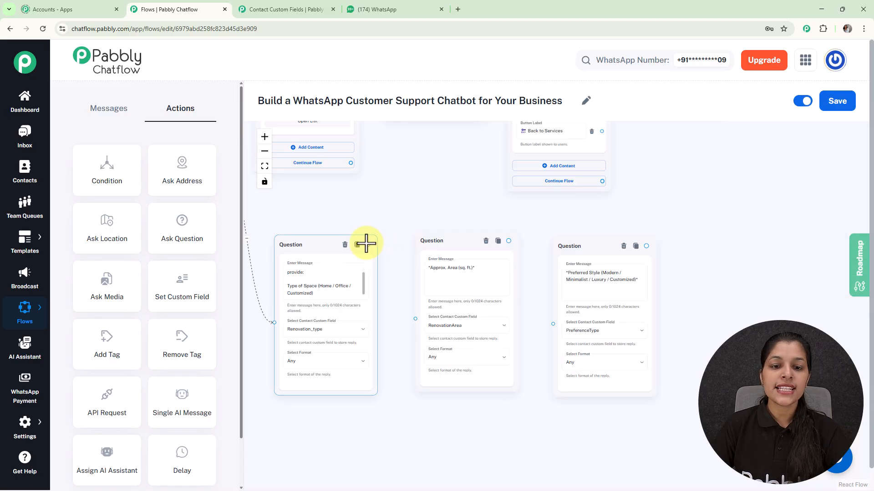
Chain the space type, approximate area and preferred style questions in order, and attach a Text Button message to the last one
{"action": "left_click_drag", "start_coordinate": [367, 244], "coordinate": [416, 320]}
{"action": "left_click_drag", "start_coordinate": [508, 241], "coordinate": [552, 324]}
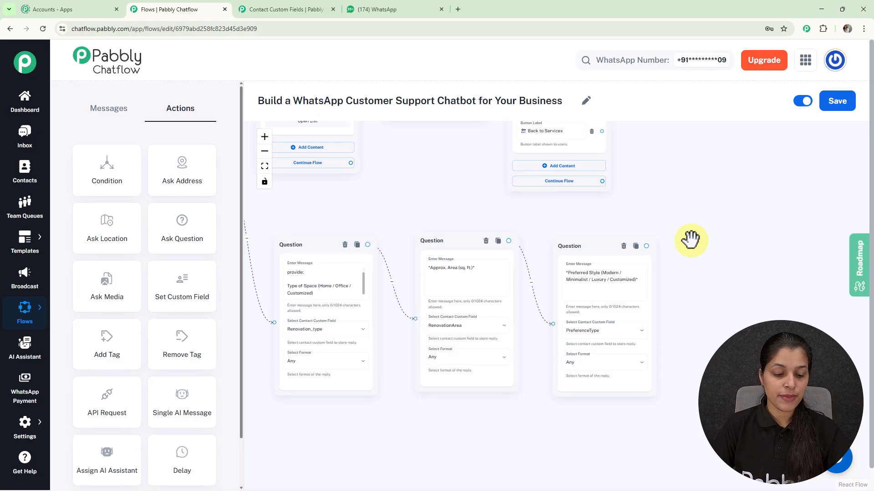
{"action": "left_click_drag", "start_coordinate": [646, 246], "coordinate": [742, 282]}
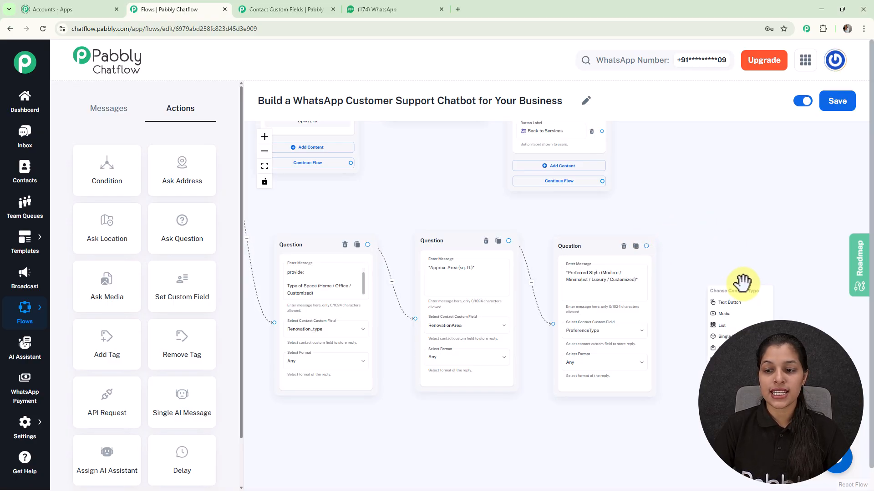
{"action": "left_click", "coordinate": [728, 302]}
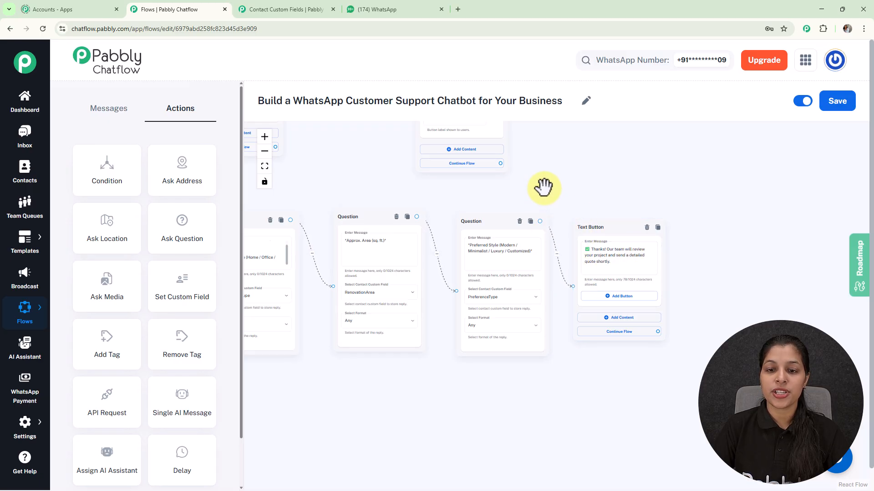
Connect the Get a Quote buttons of the three service detail messages to the Type of Space question
{"action": "scroll", "coordinate": [532, 180], "scroll_direction": "up", "scroll_amount": 3}
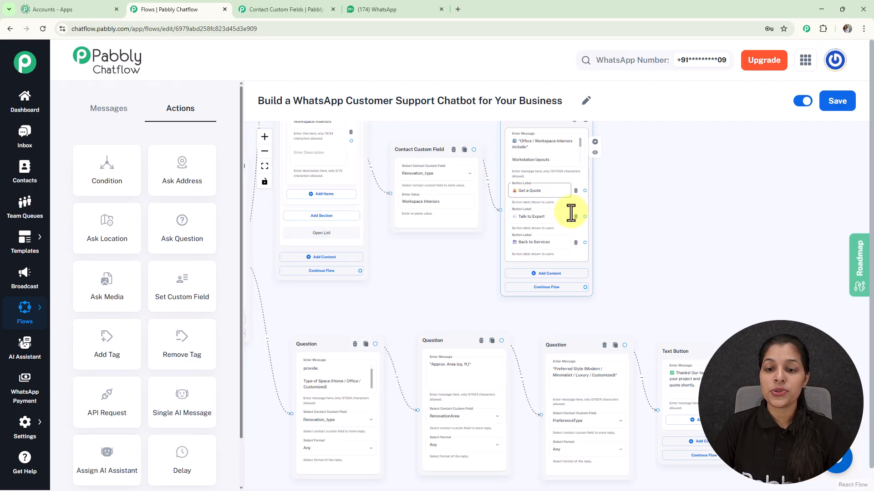
{"action": "scroll", "coordinate": [592, 251], "scroll_direction": "up", "scroll_amount": 1}
{"action": "left_click_drag", "start_coordinate": [612, 275], "coordinate": [654, 217]}
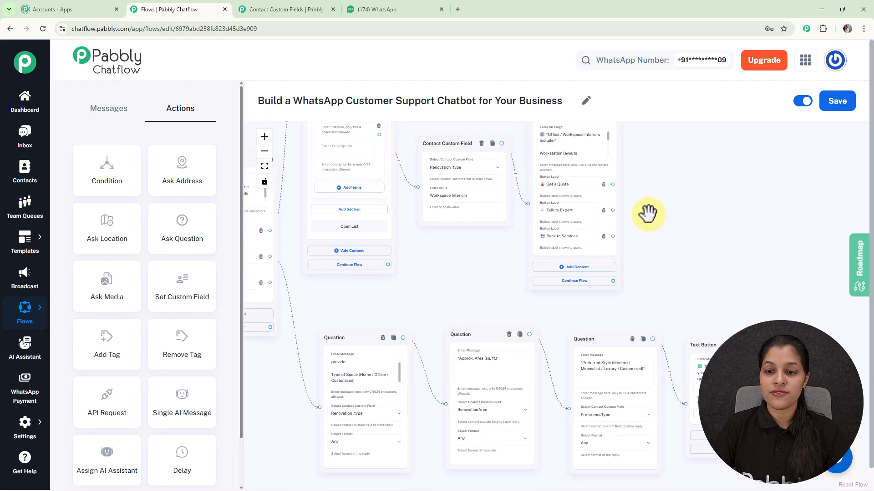
{"action": "left_click_drag", "start_coordinate": [613, 184], "coordinate": [321, 412]}
{"action": "left_click_drag", "start_coordinate": [638, 240], "coordinate": [612, 363]}
{"action": "left_click_drag", "start_coordinate": [661, 201], "coordinate": [653, 338]}
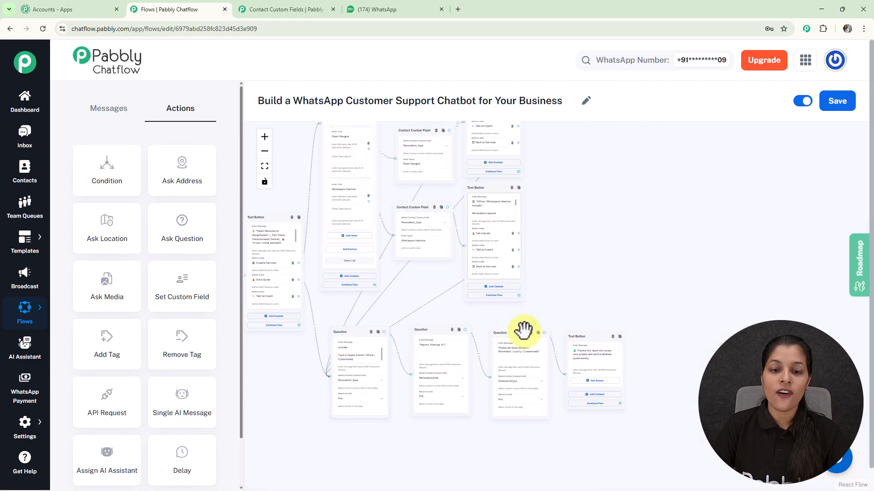
{"action": "left_click_drag", "start_coordinate": [650, 195], "coordinate": [621, 326]}
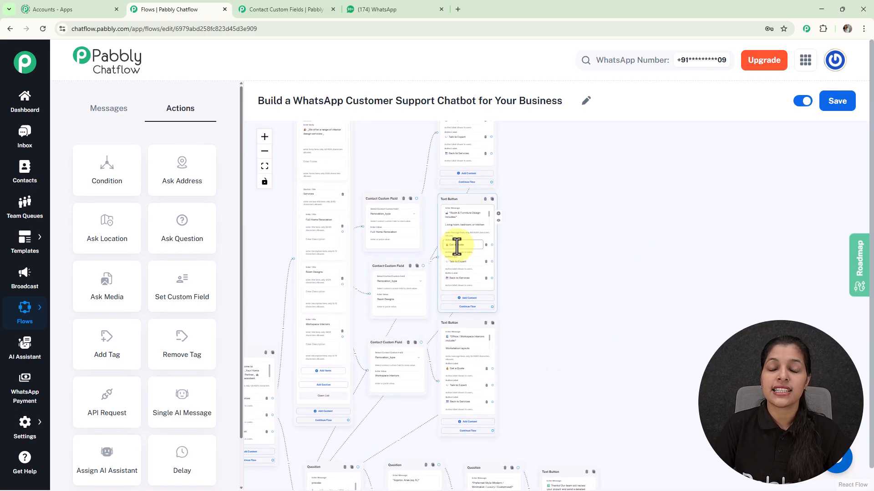
{"action": "left_click_drag", "start_coordinate": [540, 314], "coordinate": [570, 244]}
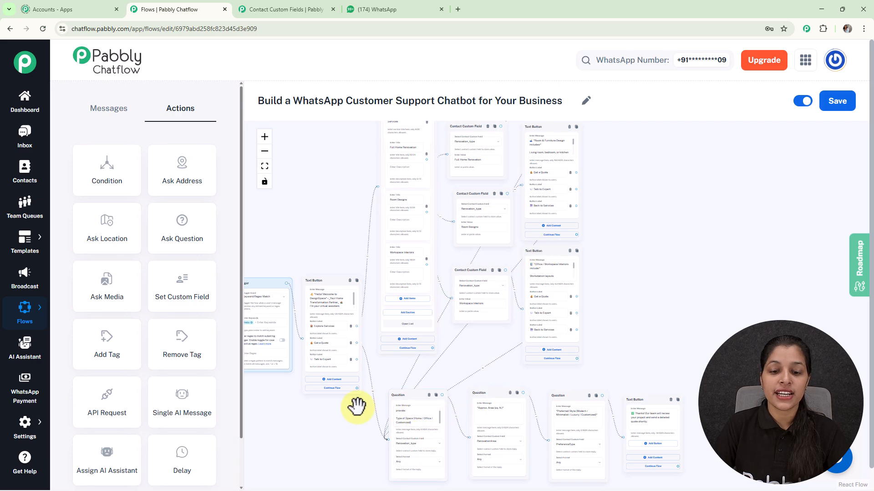
{"action": "left_click_drag", "start_coordinate": [637, 283], "coordinate": [521, 370]}
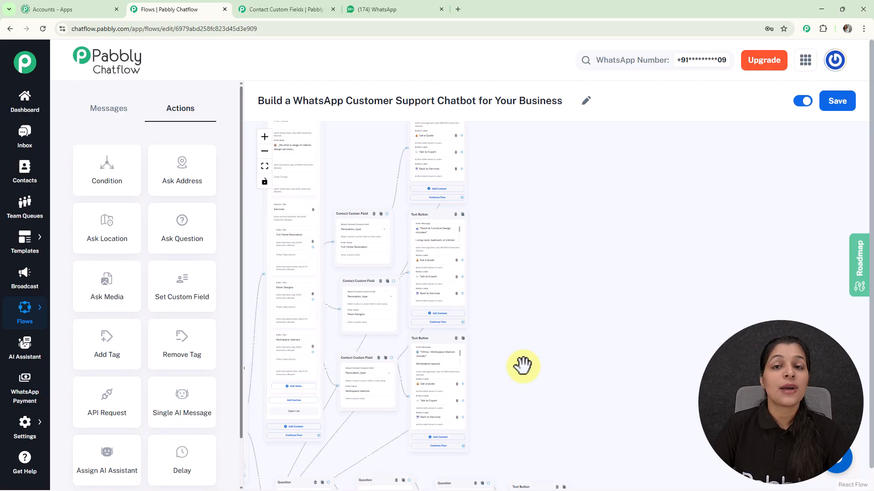
Connect the welcome message's Talk to Expert button to a new Text Button message containing DesignSpace's contact phone and email details
{"action": "left_click_drag", "start_coordinate": [523, 367], "coordinate": [682, 197]}
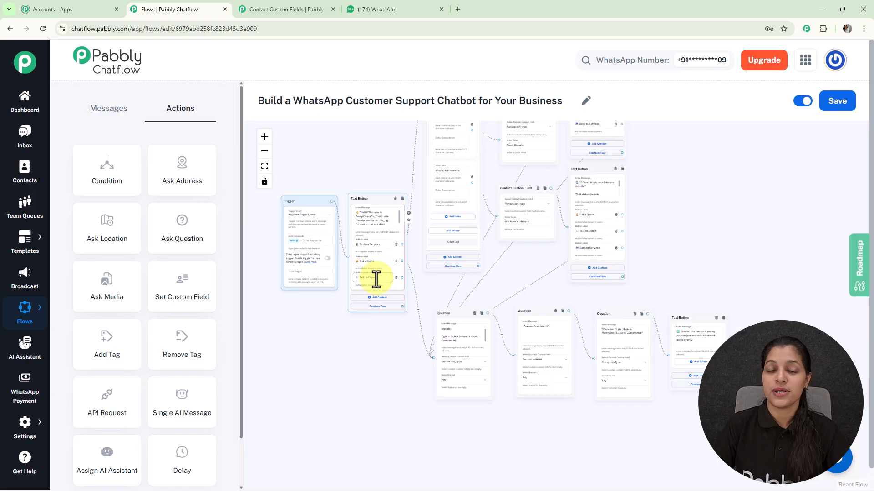
{"action": "left_click_drag", "start_coordinate": [400, 278], "coordinate": [373, 422]}
{"action": "left_click_drag", "start_coordinate": [452, 432], "coordinate": [452, 435]}
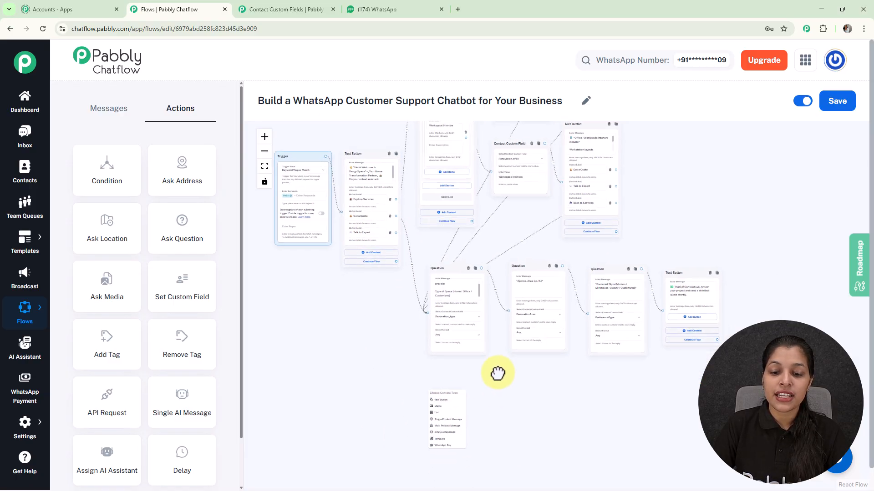
{"action": "left_click", "coordinate": [434, 380]}
{"action": "left_click_drag", "start_coordinate": [438, 367], "coordinate": [436, 356]}
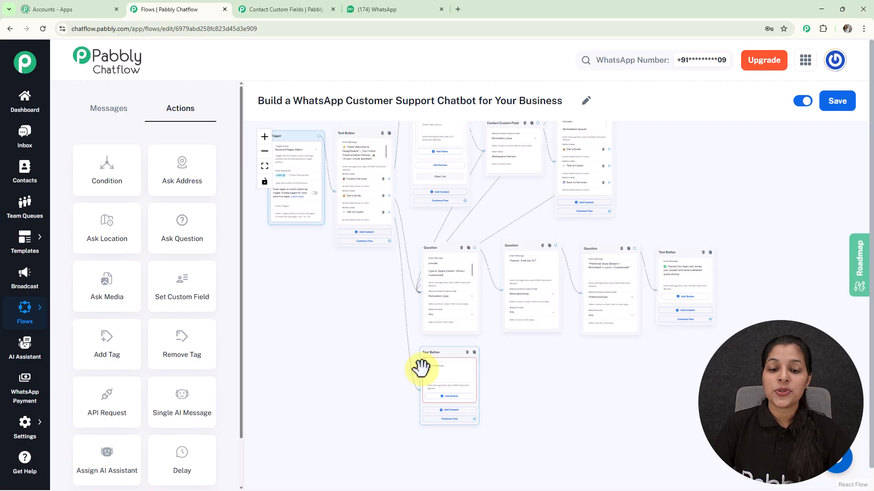
{"action": "left_click_drag", "start_coordinate": [633, 240], "coordinate": [618, 297]}
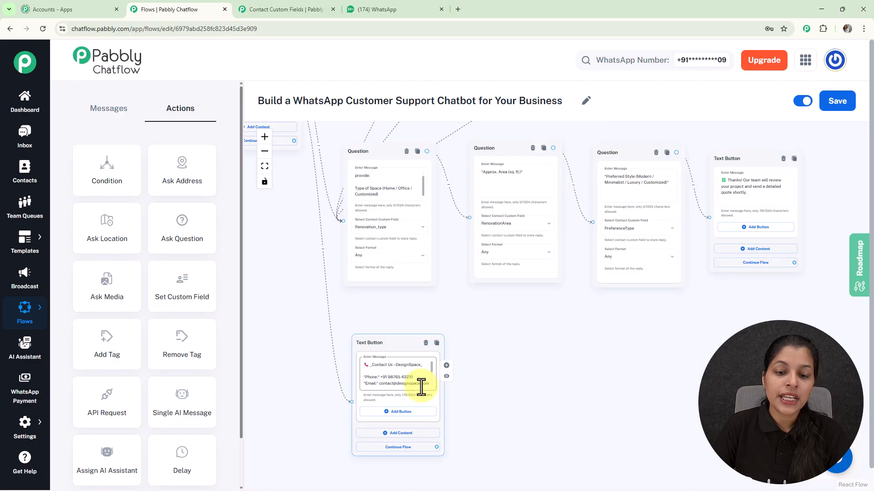
{"action": "scroll", "coordinate": [423, 372], "scroll_direction": "up", "scroll_amount": 3}
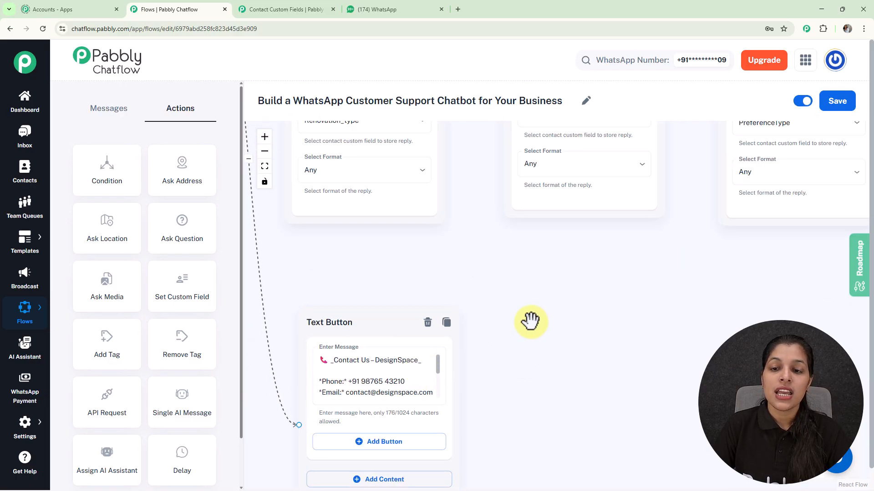
Connect the Talk to Expert buttons of the three service detail messages to the Contact Us message
{"action": "scroll", "coordinate": [530, 321], "scroll_direction": "down", "scroll_amount": 6}
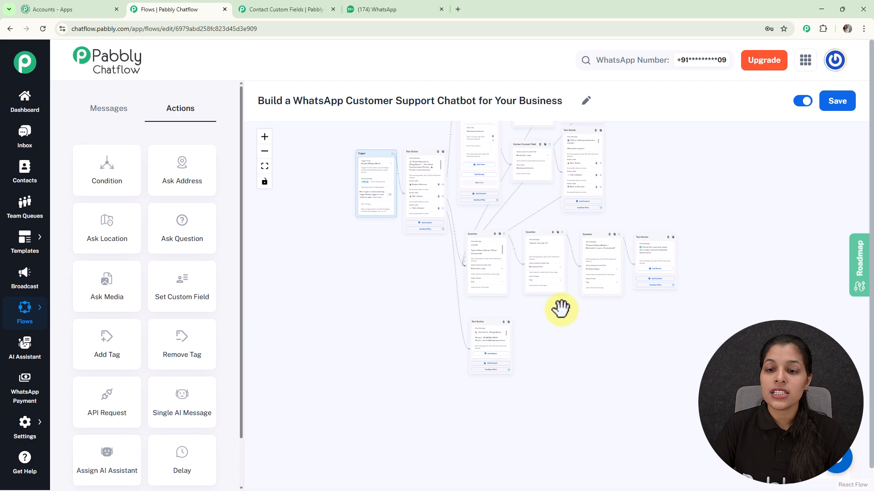
{"action": "scroll", "coordinate": [561, 311], "scroll_direction": "up", "scroll_amount": 5}
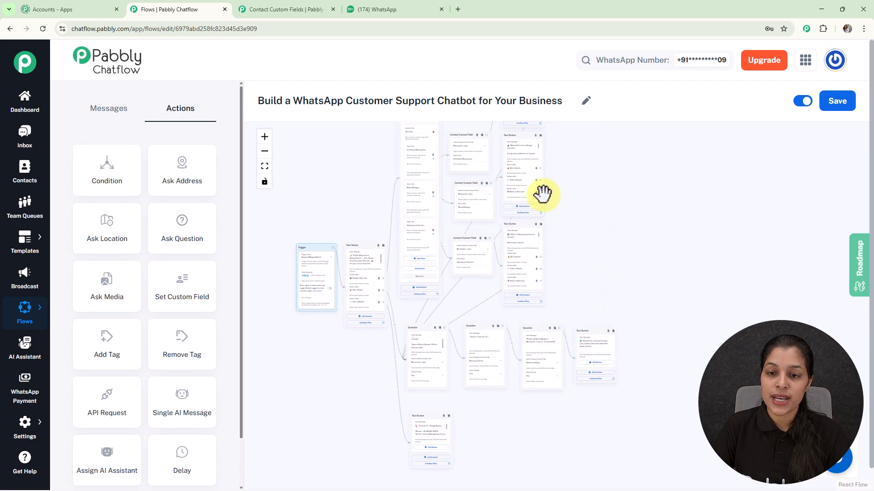
{"action": "scroll", "coordinate": [544, 177], "scroll_direction": "up", "scroll_amount": 3}
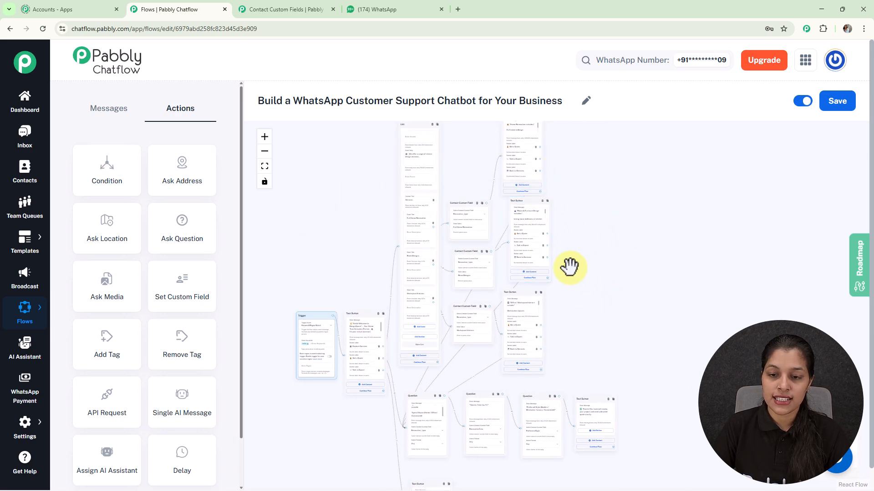
{"action": "scroll", "coordinate": [587, 227], "scroll_direction": "down", "scroll_amount": 2}
{"action": "scroll", "coordinate": [585, 230], "scroll_direction": "up", "scroll_amount": 5}
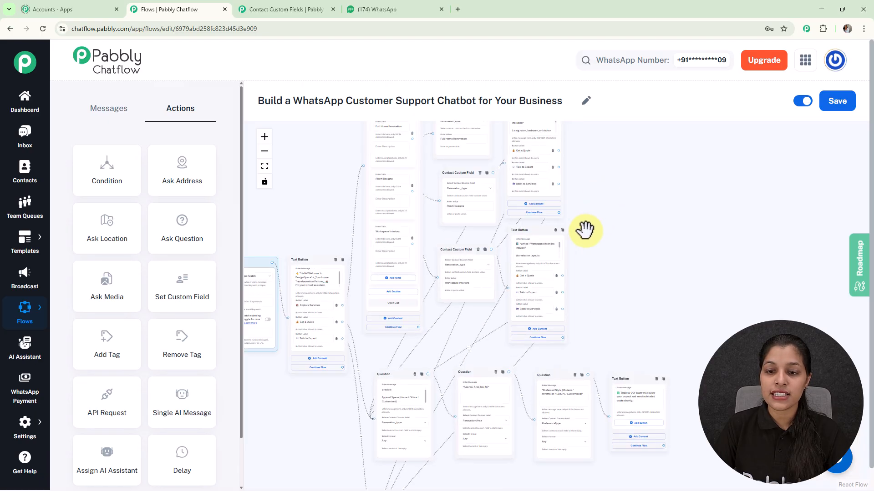
{"action": "scroll", "coordinate": [593, 379], "scroll_direction": "down", "scroll_amount": 4}
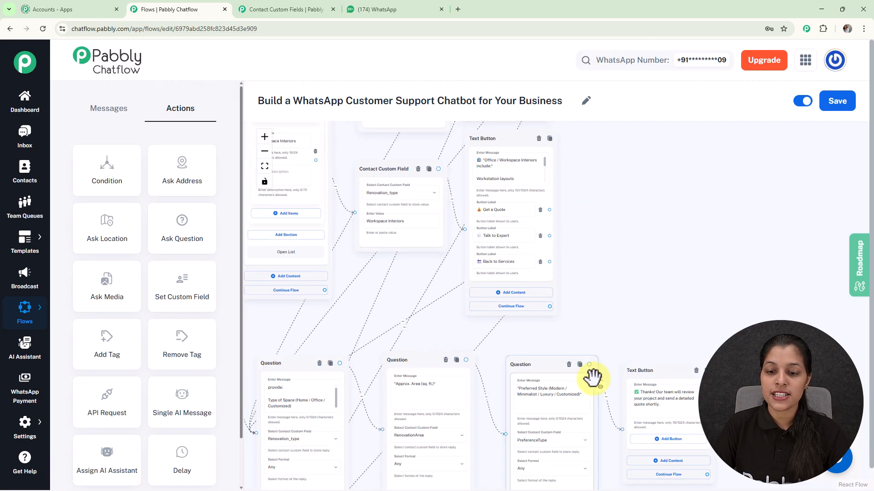
{"action": "left_click_drag", "start_coordinate": [583, 315], "coordinate": [744, 87]}
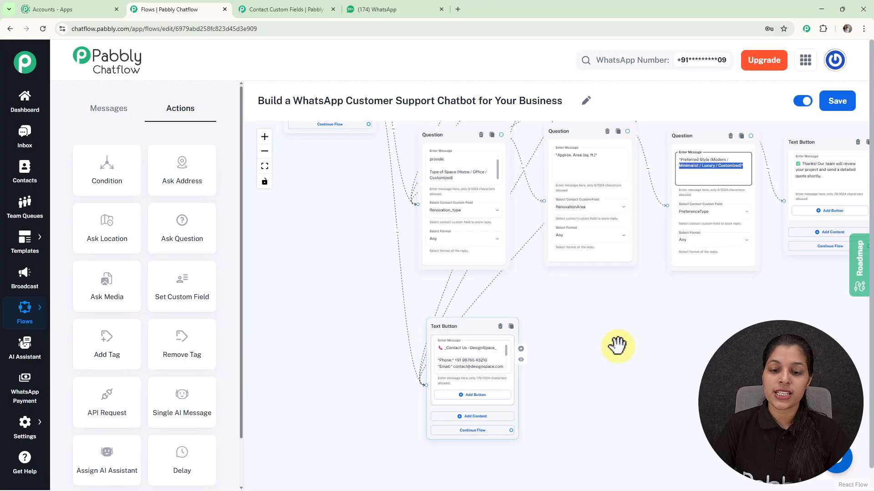
Connect the Back to Services buttons of the three service detail messages back to the services list
{"action": "left_click_drag", "start_coordinate": [667, 316], "coordinate": [476, 477]}
{"action": "left_click_drag", "start_coordinate": [626, 166], "coordinate": [689, 336]}
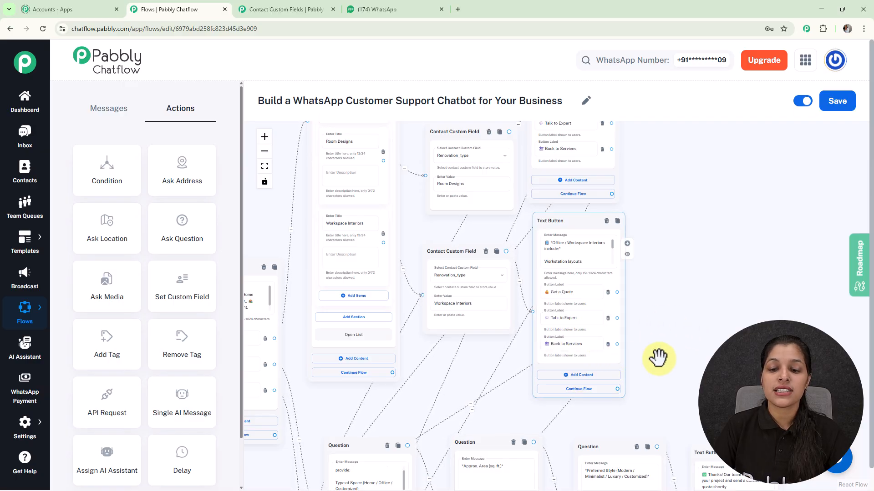
{"action": "left_click_drag", "start_coordinate": [694, 358], "coordinate": [724, 403]}
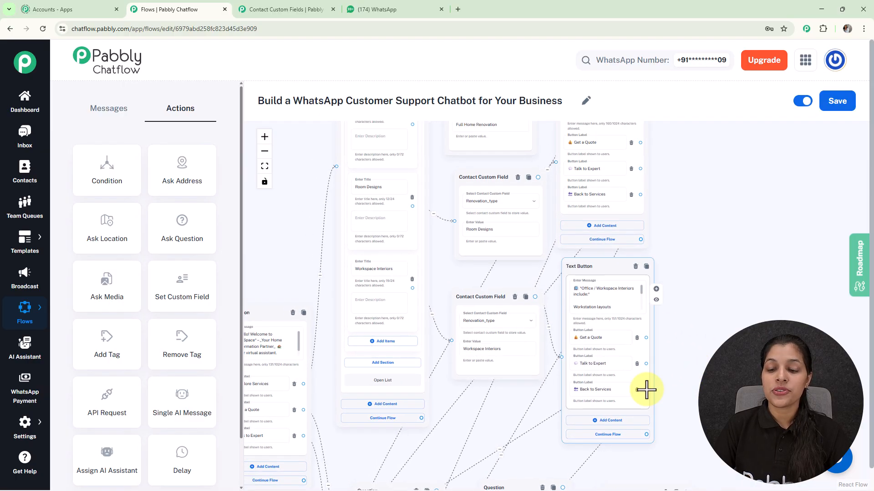
{"action": "left_click_drag", "start_coordinate": [645, 390], "coordinate": [336, 167]}
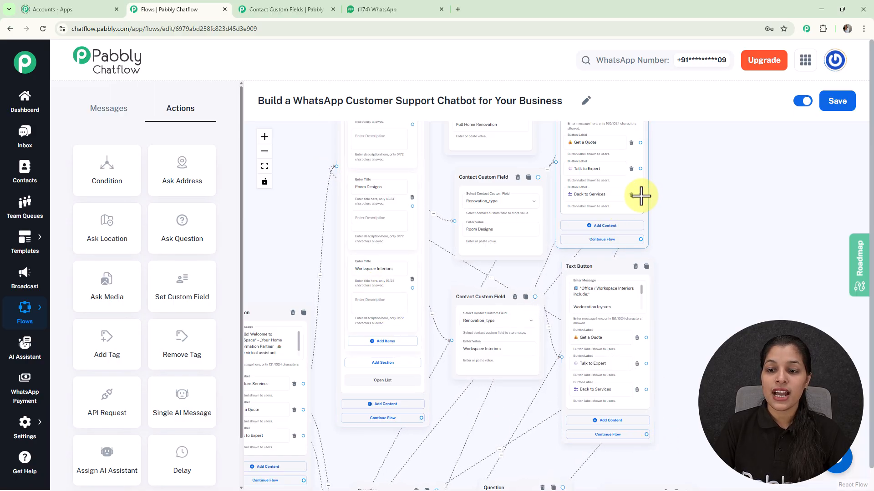
{"action": "left_click_drag", "start_coordinate": [639, 196], "coordinate": [336, 166]}
{"action": "left_click_drag", "start_coordinate": [688, 193], "coordinate": [663, 300]}
{"action": "left_click_drag", "start_coordinate": [602, 227], "coordinate": [385, 391]}
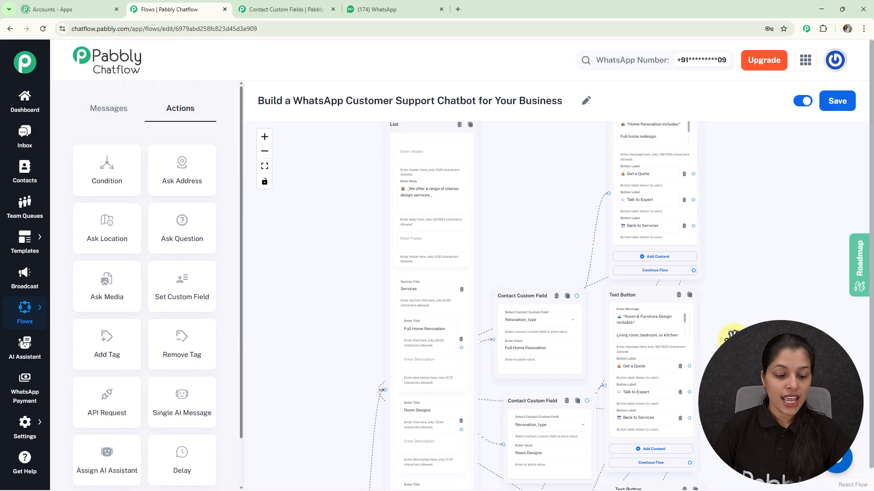
Bring the whole chatbot flow into view and save it
{"action": "scroll", "coordinate": [729, 331], "scroll_direction": "down", "scroll_amount": 5}
{"action": "scroll", "coordinate": [729, 330], "scroll_direction": "down", "scroll_amount": 2}
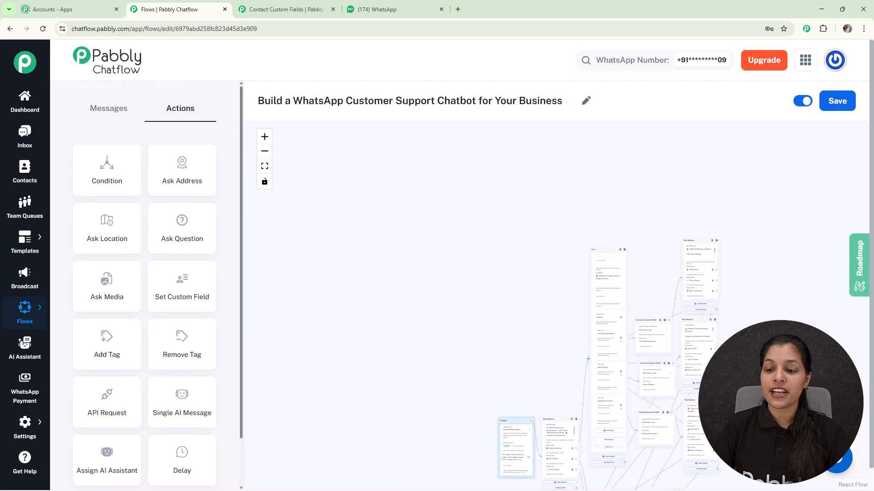
{"action": "left_click_drag", "start_coordinate": [761, 315], "coordinate": [639, 187]}
{"action": "left_click", "coordinate": [837, 108]}
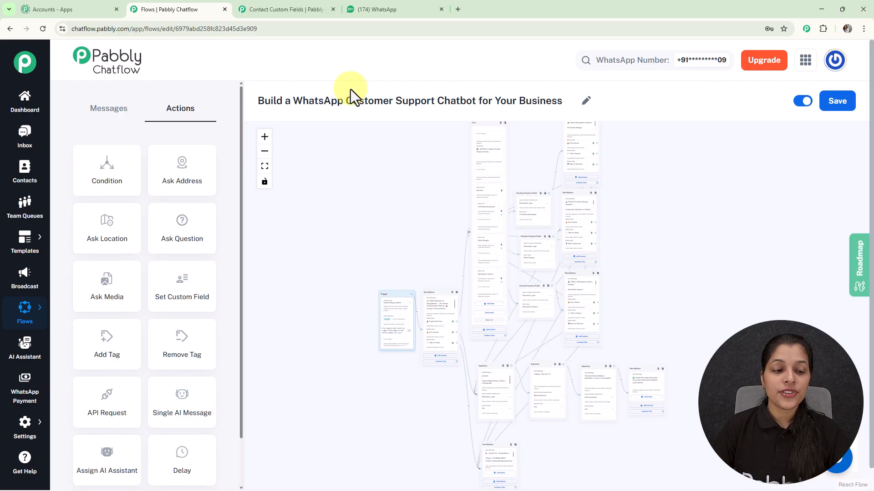
Return to the flow list, view the share link of the Build a WhatsApp Customer Support Chatbot flow, and close it
{"action": "mouse_move", "coordinate": [19, 327]}
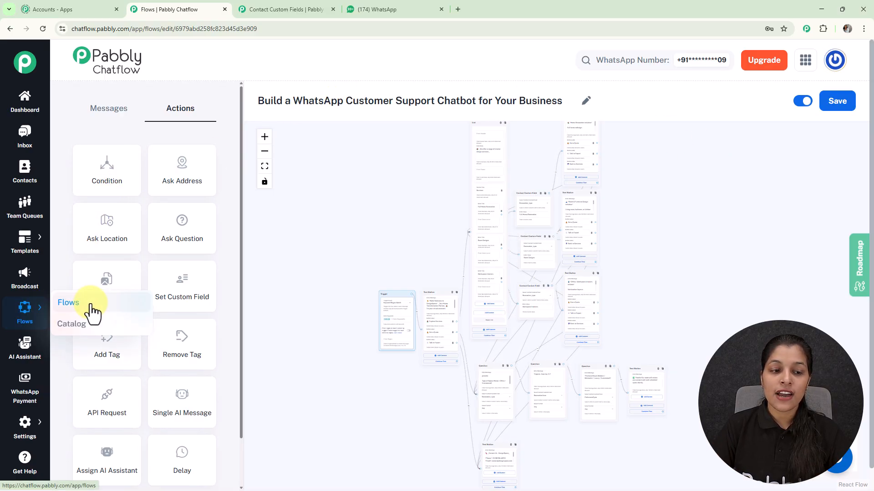
{"action": "left_click", "coordinate": [91, 304]}
{"action": "scroll", "coordinate": [380, 291], "scroll_direction": "down", "scroll_amount": 5}
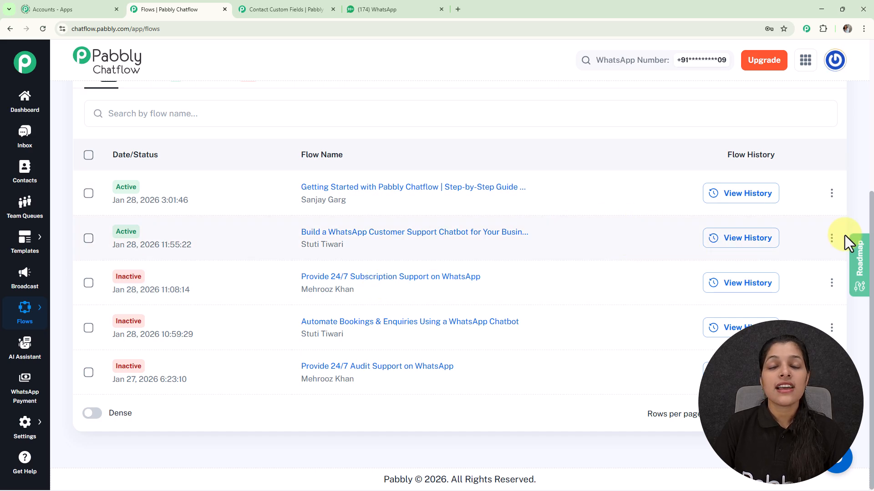
{"action": "left_click", "coordinate": [832, 239]}
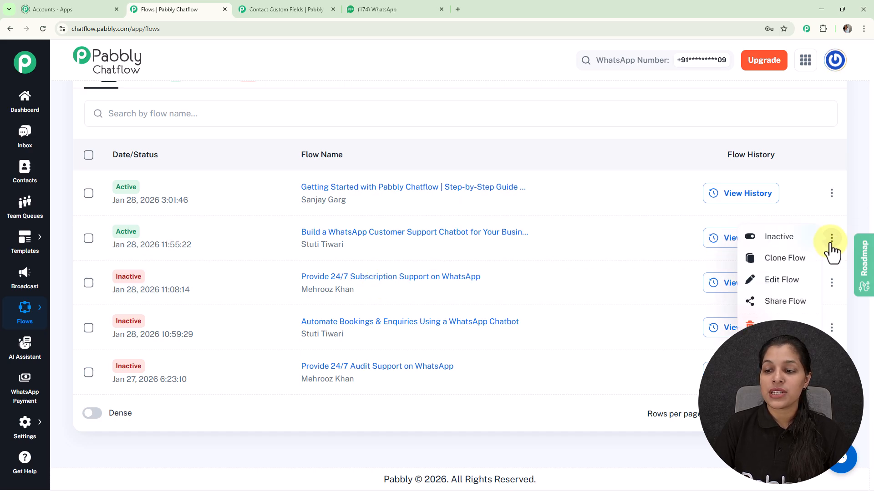
{"action": "left_click", "coordinate": [776, 302]}
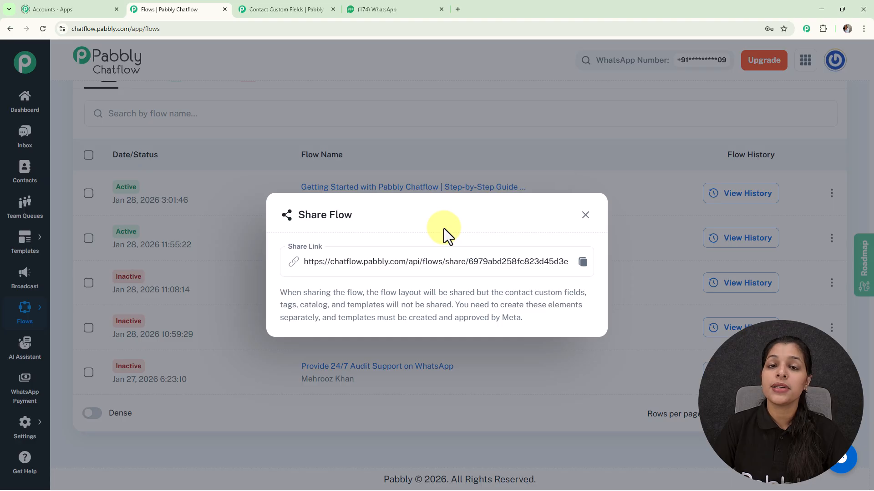
{"action": "left_click", "coordinate": [585, 216]}
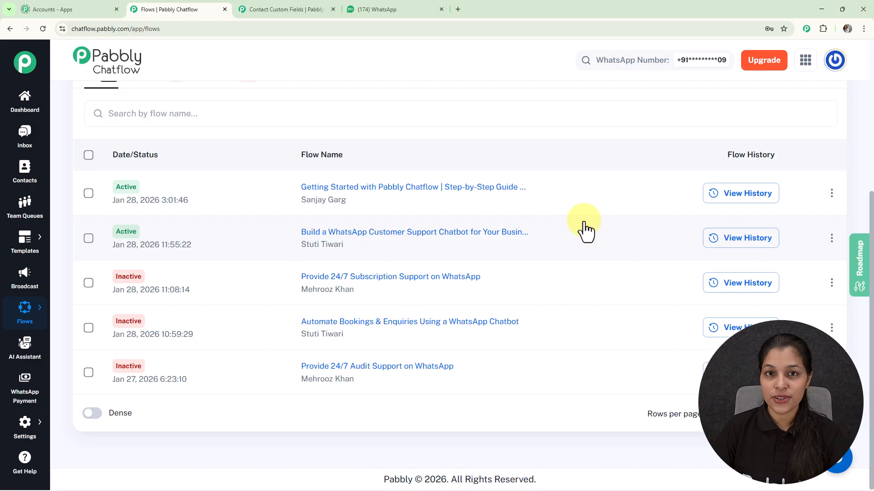
{"action": "scroll", "coordinate": [585, 229], "scroll_direction": "up", "scroll_amount": 5}
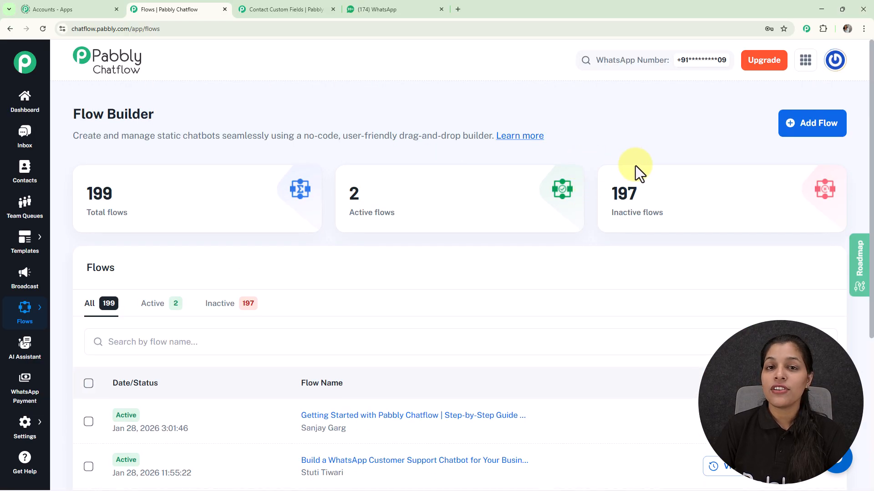
{"action": "mouse_move", "coordinate": [645, 167]}
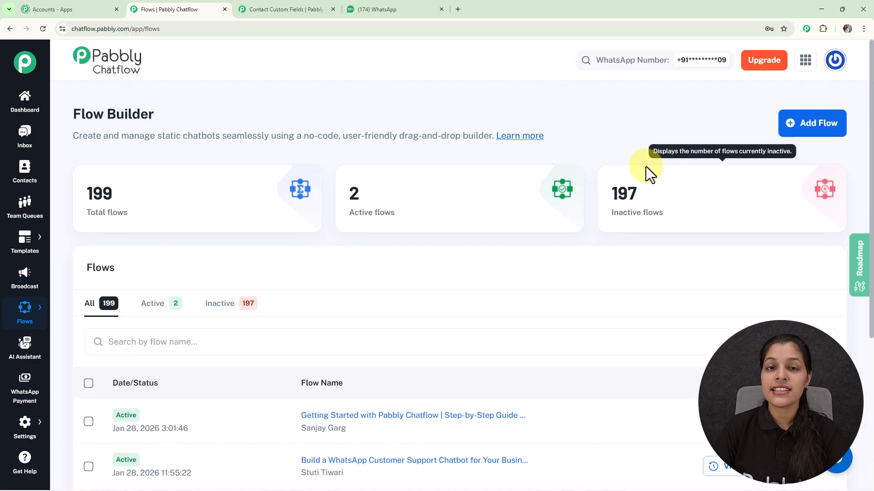